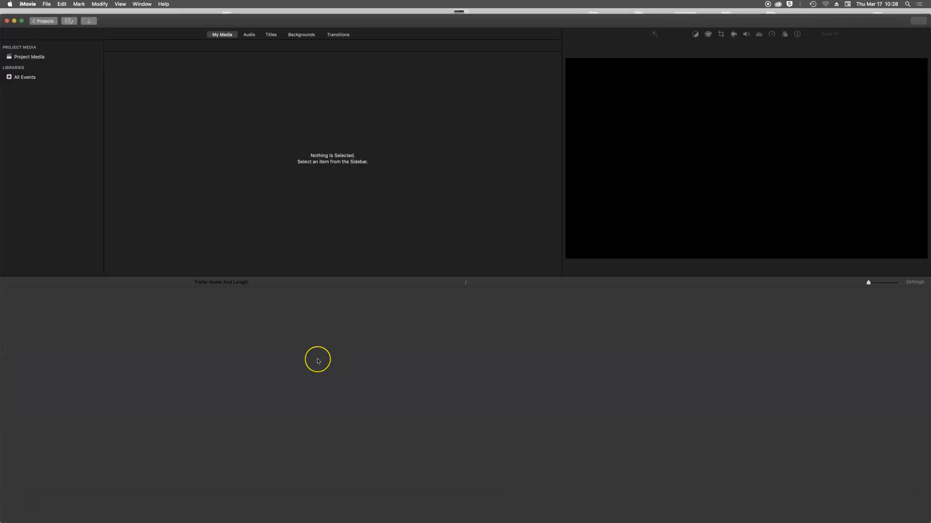
- Return to the Projects browser and rename 'My Movie 1' to 'Zoom Edit'
{"action": "left_click", "coordinate": [336, 374]}
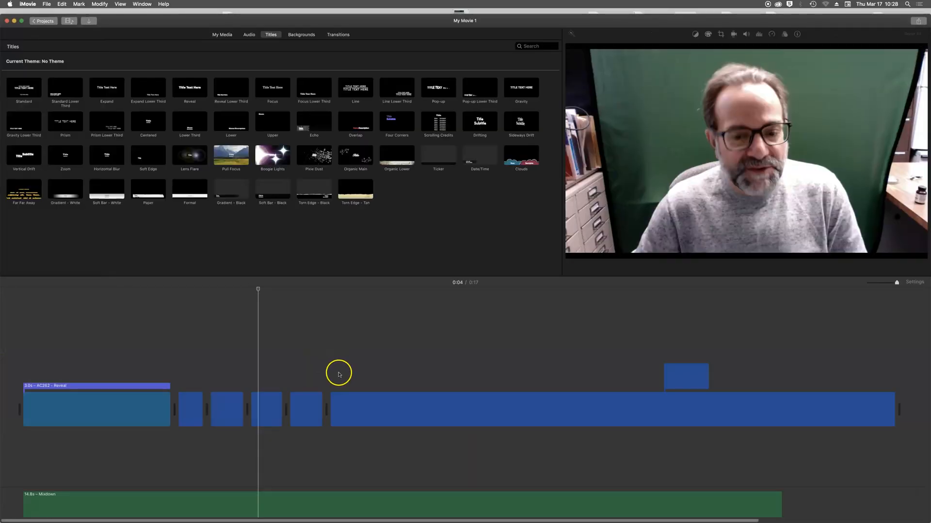
{"action": "left_click", "coordinate": [43, 21]}
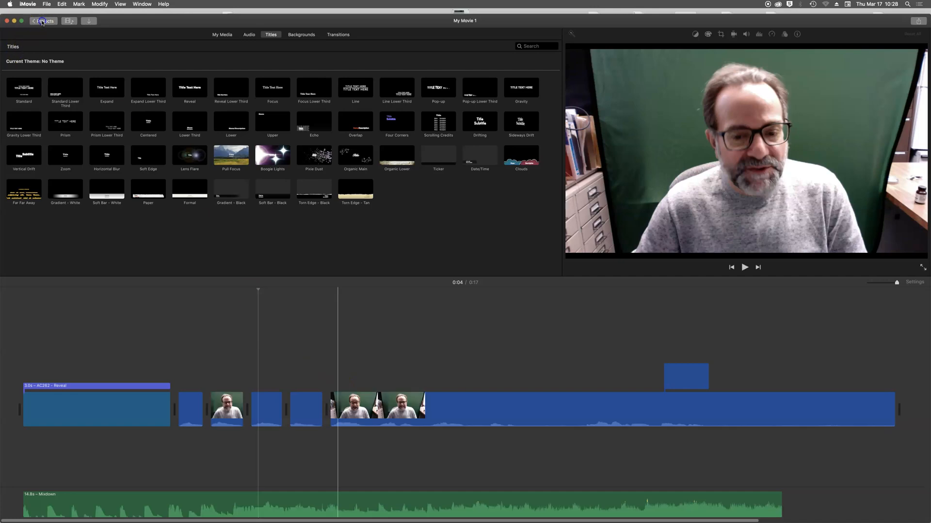
{"action": "left_click", "coordinate": [38, 21]}
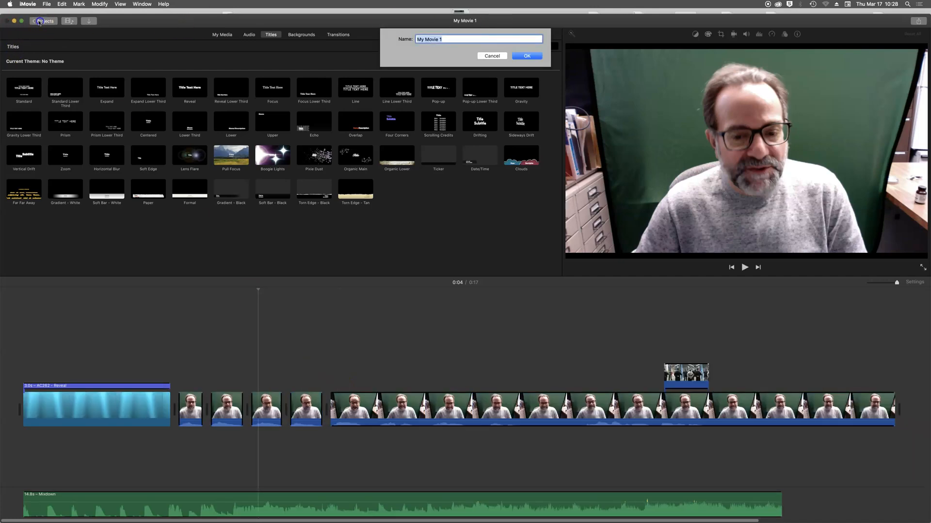
{"action": "left_click", "coordinate": [442, 39]}
{"action": "left_click_drag", "start_coordinate": [442, 39], "coordinate": [394, 43]}
{"action": "left_click_drag", "start_coordinate": [446, 37], "coordinate": [404, 39]}
{"action": "type", "text": "A"}
{"action": "key", "text": "BackSpace"}
{"action": "type", "text": "Zoom Edit"}
{"action": "left_click", "coordinate": [521, 56]}
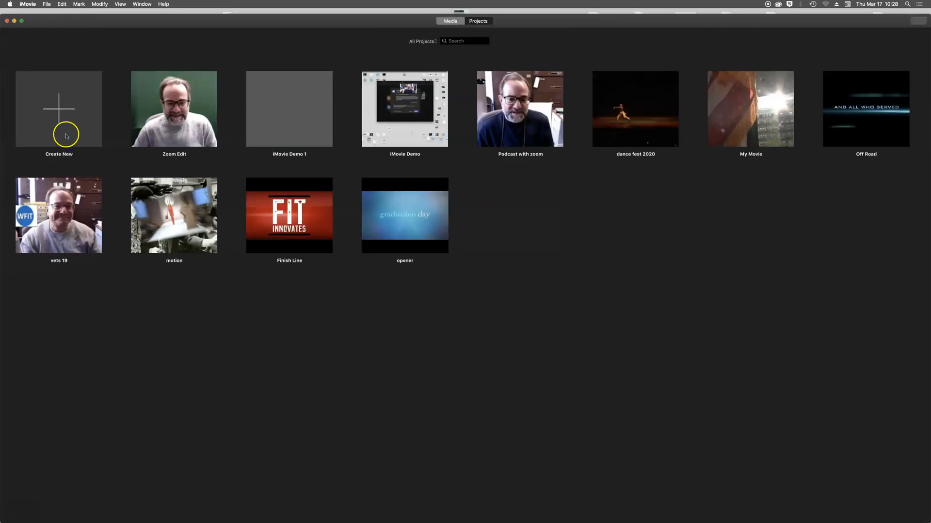
- Open the Zoom Edit project, select all timeline clips with Cmd+A and delete them
{"action": "left_click", "coordinate": [178, 121]}
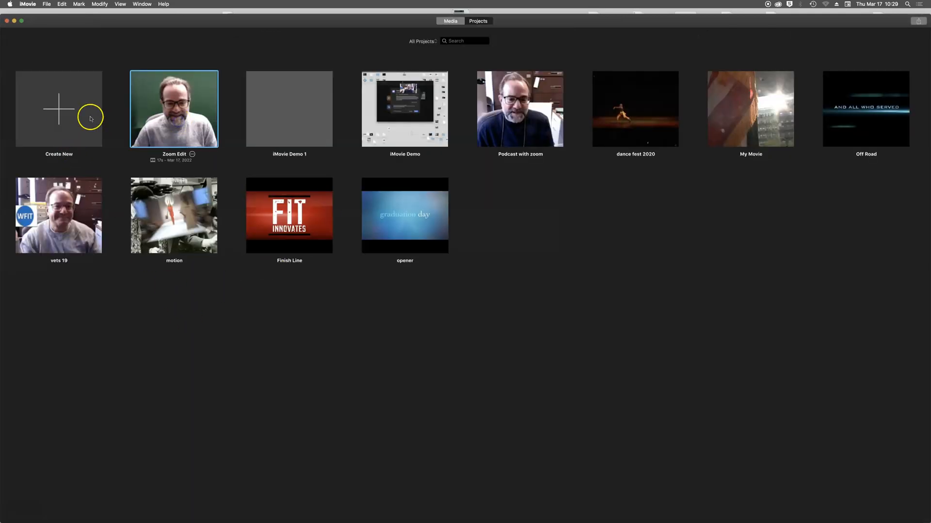
{"action": "double_click", "coordinate": [183, 119]}
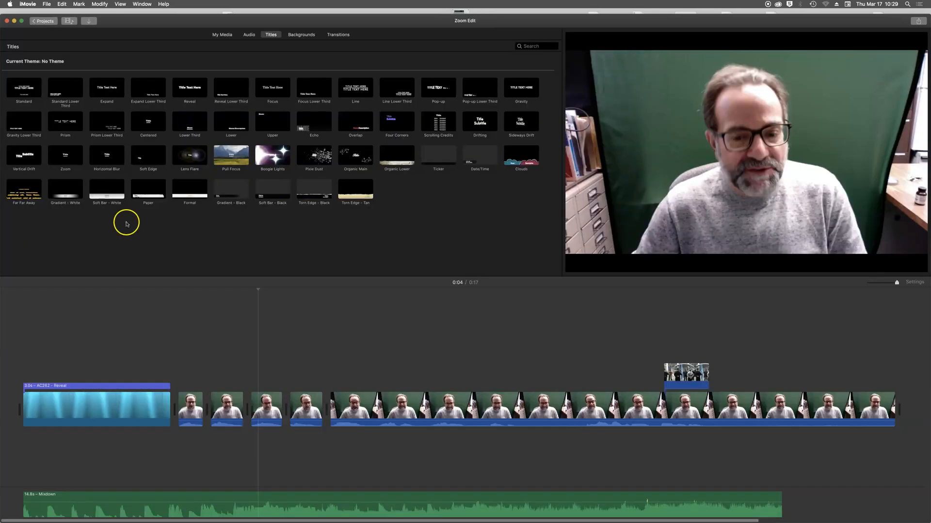
{"action": "left_click", "coordinate": [182, 506]}
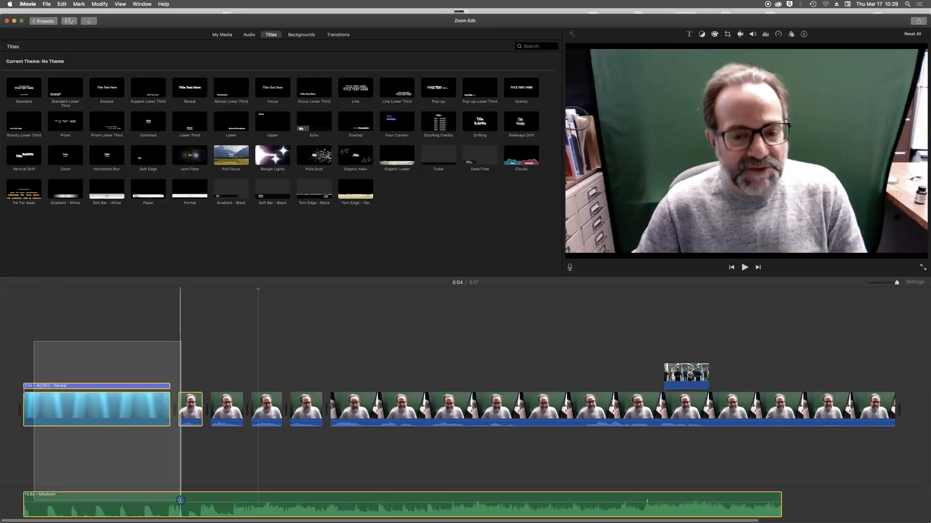
{"action": "key", "text": "super+a"}
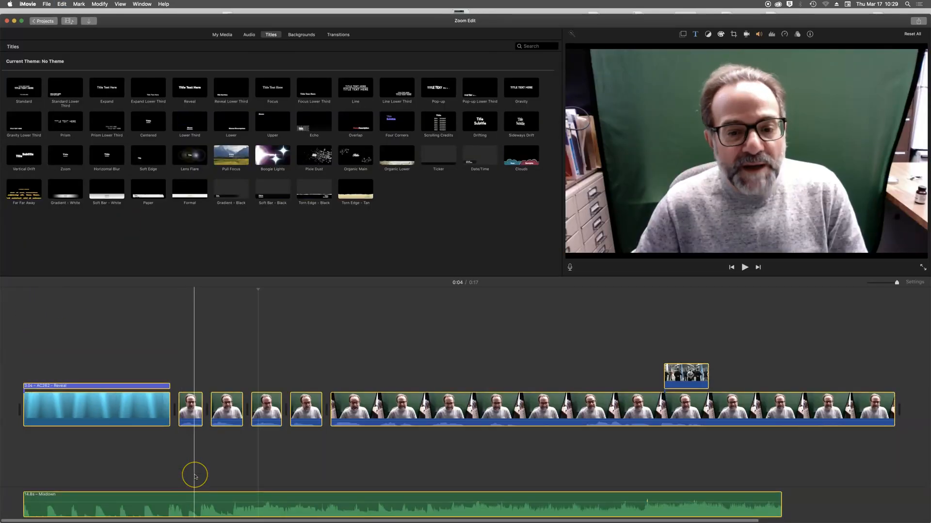
{"action": "key", "text": "Delete"}
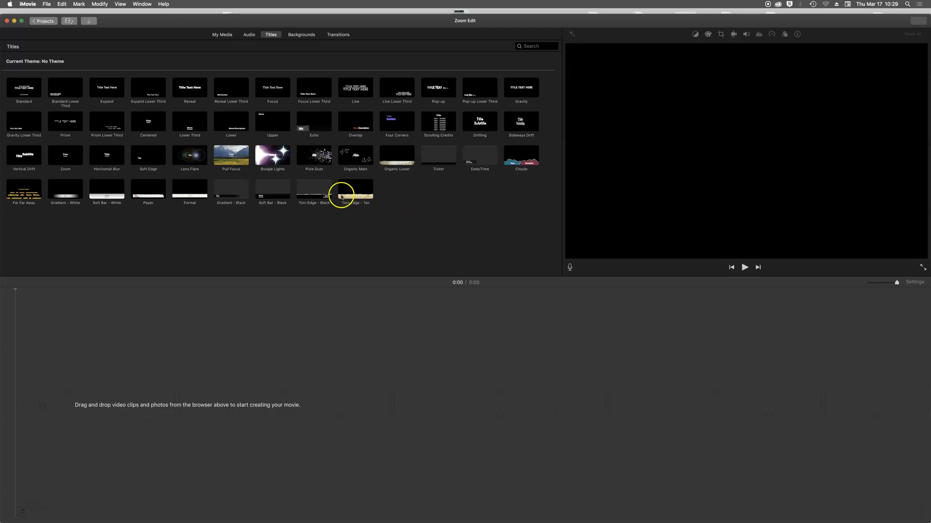
- Open the import window and browse to the Downloads folder in the home folder
{"action": "left_click", "coordinate": [91, 23]}
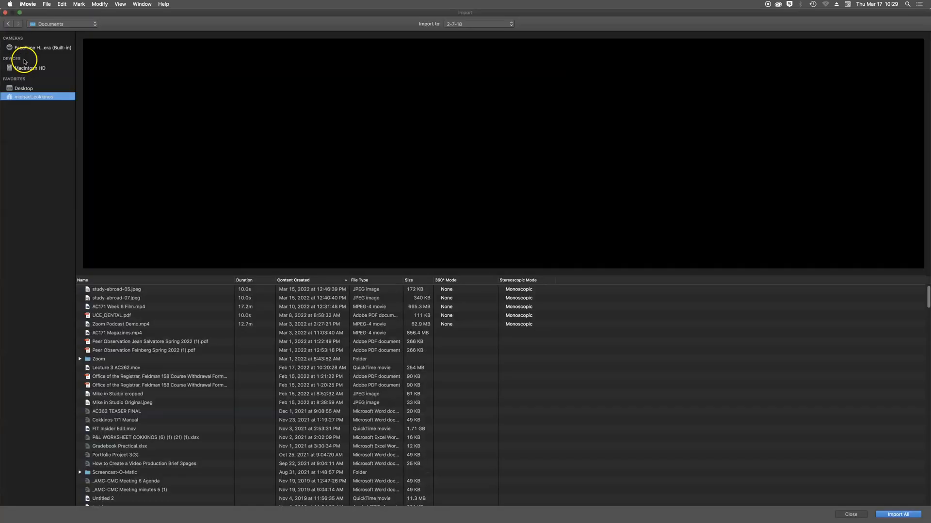
{"action": "left_click", "coordinate": [24, 48]}
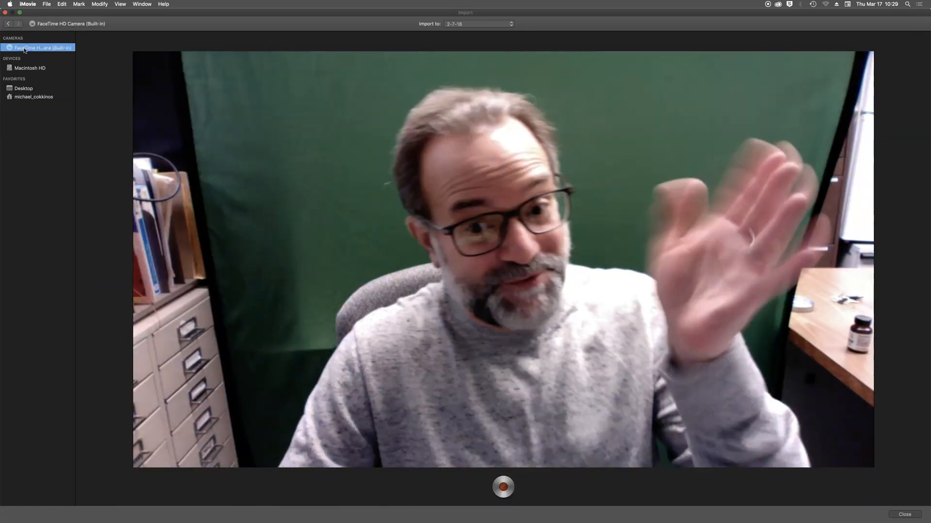
{"action": "left_click", "coordinate": [21, 49]}
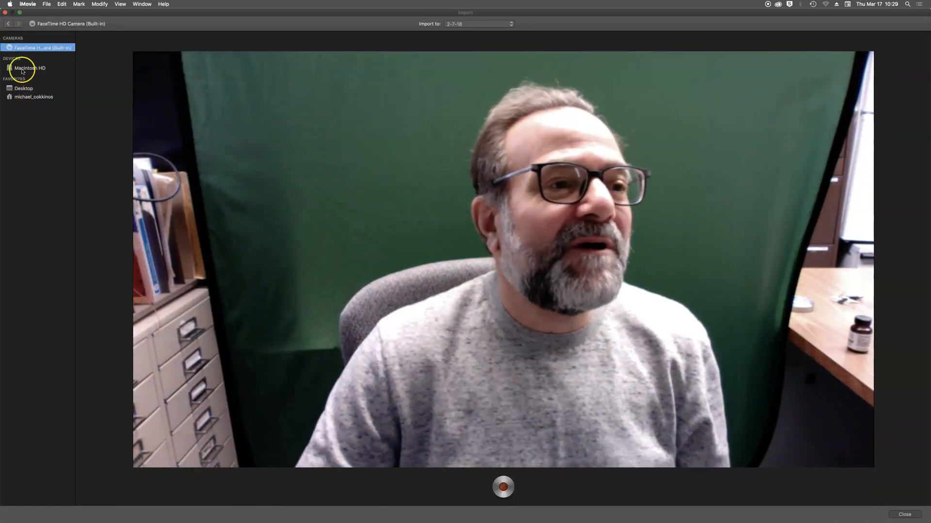
{"action": "left_click", "coordinate": [26, 97]}
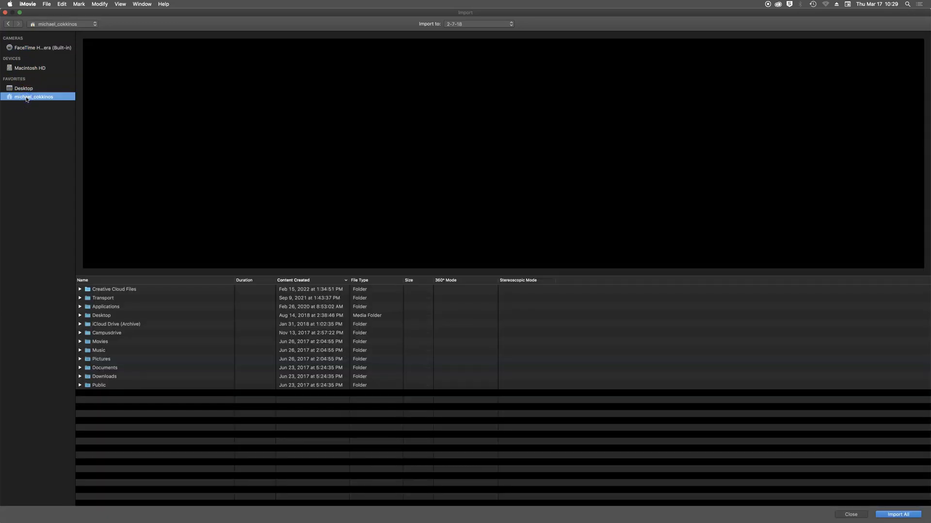
{"action": "left_click", "coordinate": [114, 378]}
{"action": "left_click", "coordinate": [114, 379]}
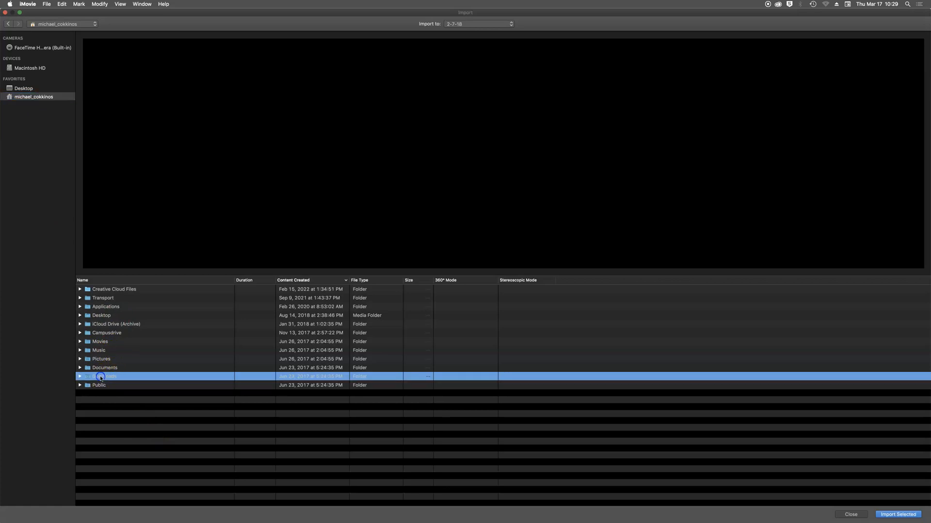
{"action": "double_click", "coordinate": [101, 379]}
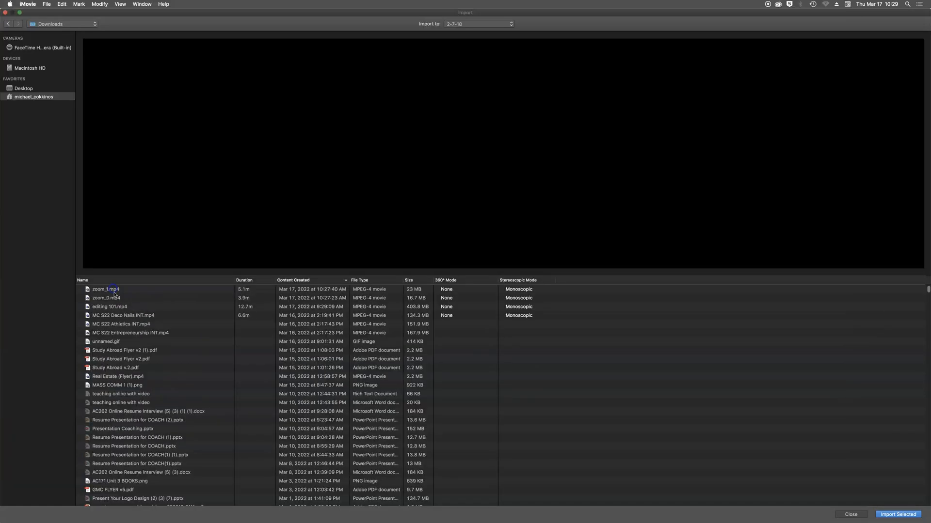
- Import zoom_1.mp4 and zoom_0.mp4 into the 2-7-18 event, then show the iMovie Library
{"action": "left_click", "coordinate": [113, 290]}
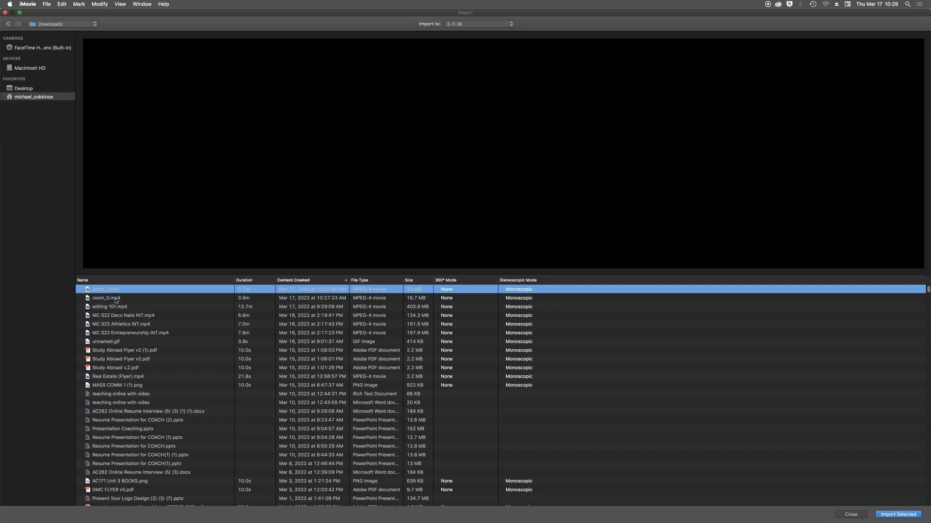
{"action": "left_click", "coordinate": [116, 299], "text": "shift"}
{"action": "left_click", "coordinate": [898, 515]}
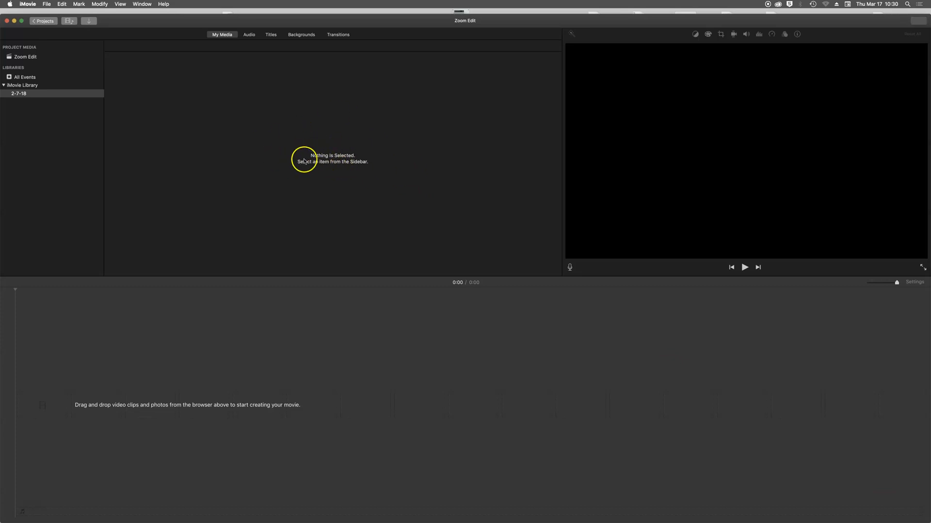
{"action": "left_click", "coordinate": [43, 86]}
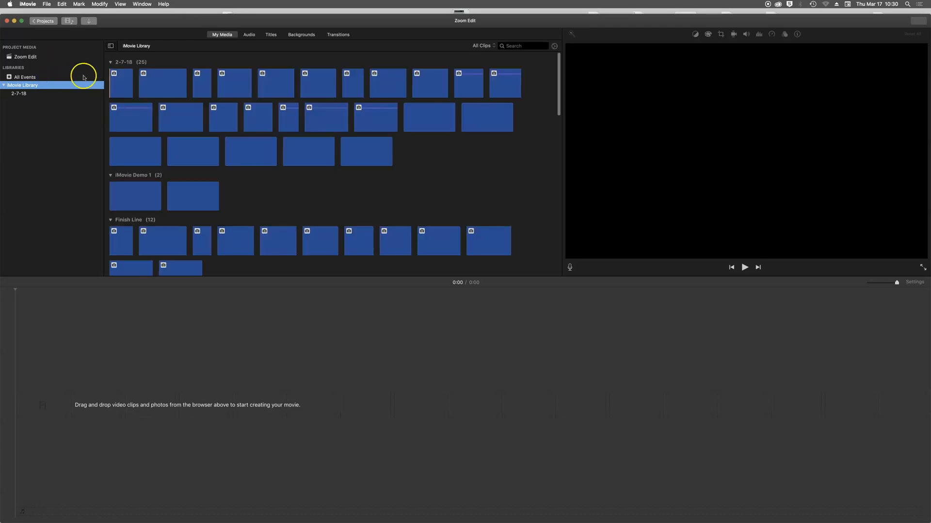
- Browse the library's events and select the woman's 3.9-minute interview clip
{"action": "left_click", "coordinate": [84, 77]}
{"action": "left_click", "coordinate": [25, 57]}
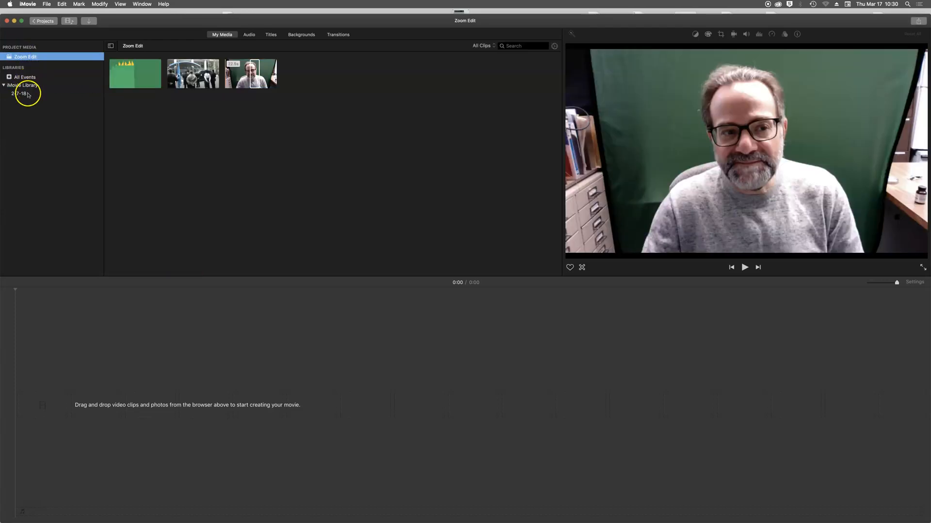
{"action": "left_click", "coordinate": [28, 94]}
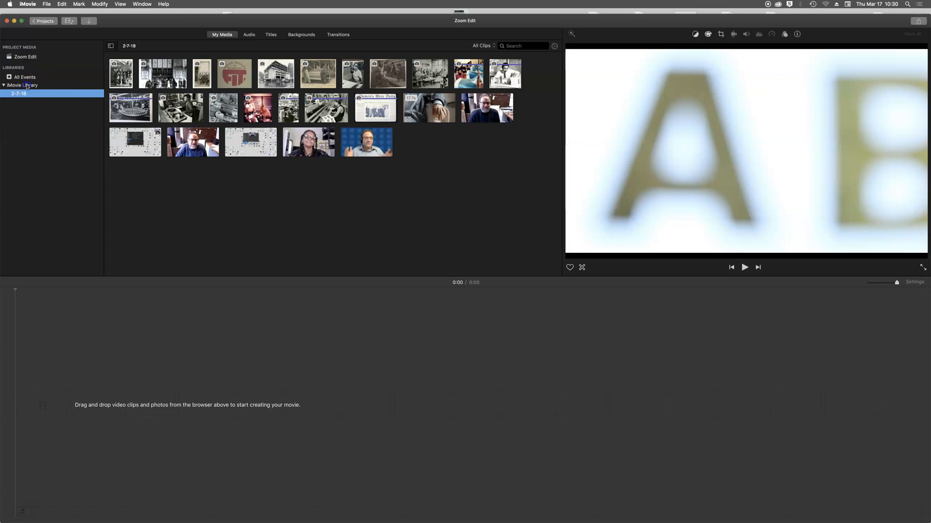
{"action": "left_click", "coordinate": [27, 86]}
{"action": "left_click", "coordinate": [307, 208]}
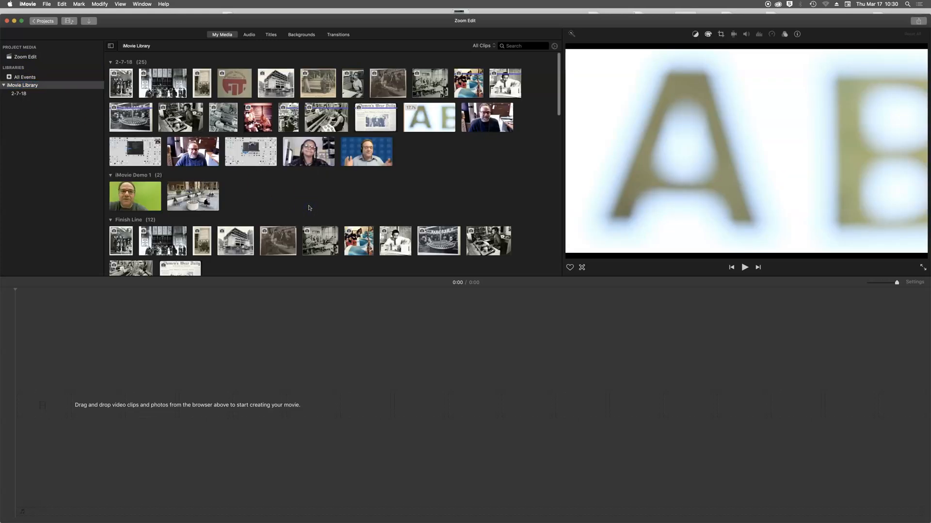
{"action": "left_click", "coordinate": [307, 153]}
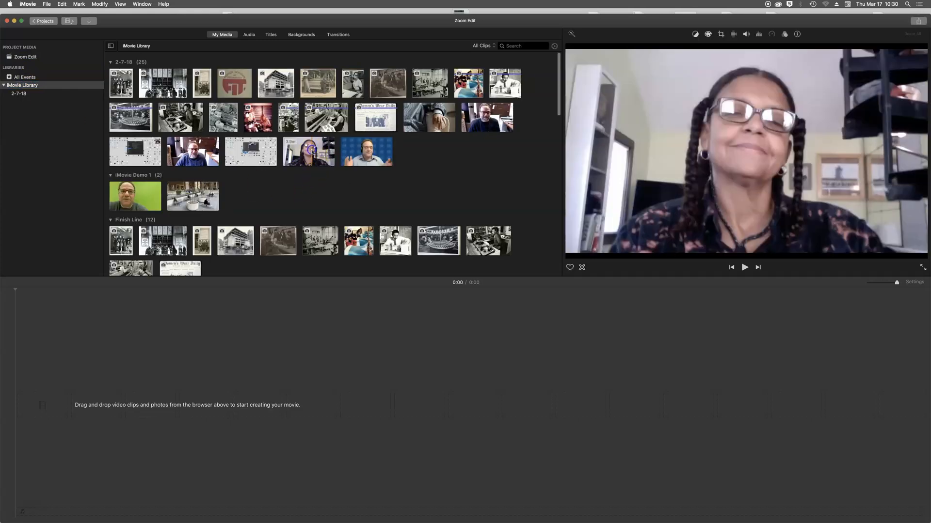
{"action": "left_click_drag", "start_coordinate": [308, 164], "coordinate": [257, 310]}
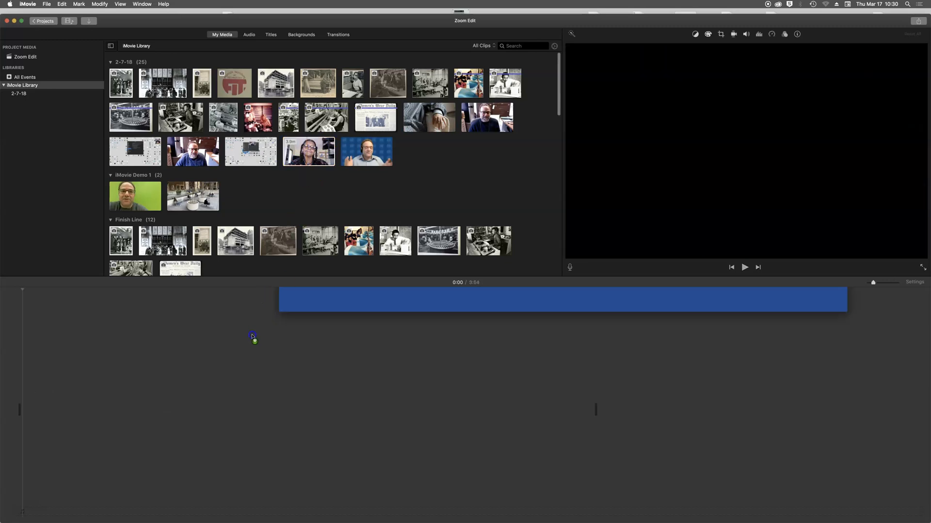
{"action": "left_click_drag", "start_coordinate": [277, 187], "coordinate": [298, 157]}
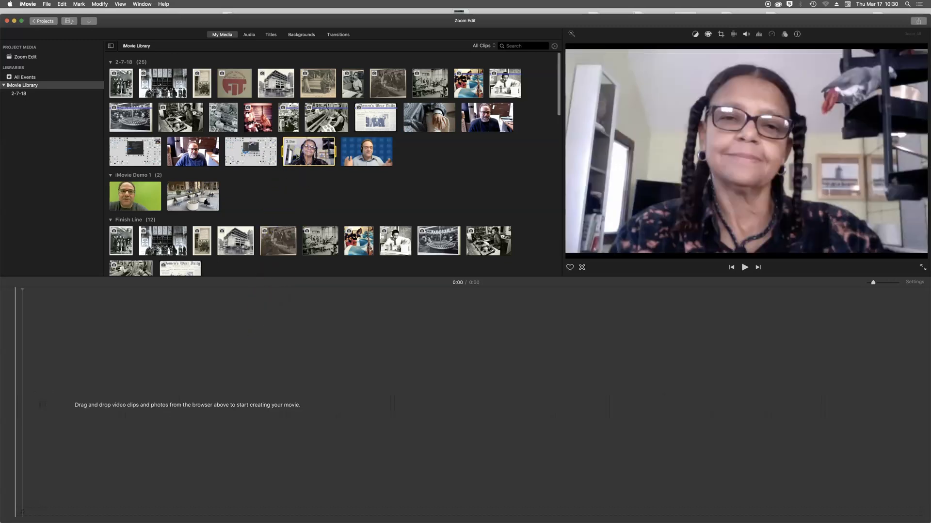
- Play and stop the woman's clip in the viewer, turning up the volume
{"action": "left_click", "coordinate": [289, 152]}
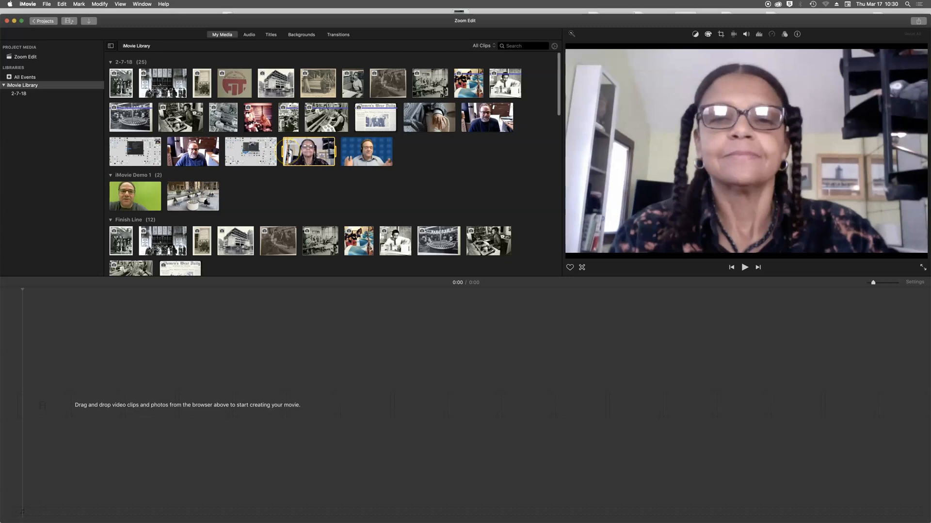
{"action": "key", "text": "space"}
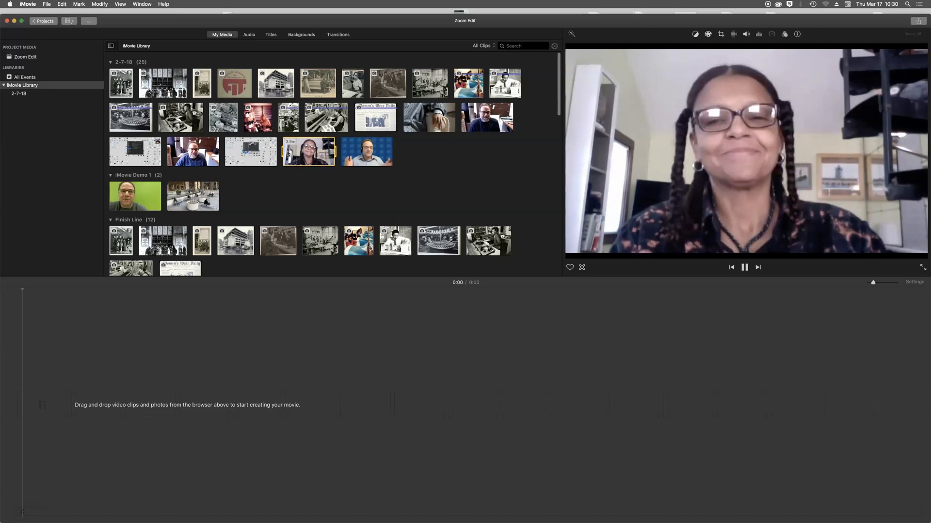
{"action": "key", "text": "space"}
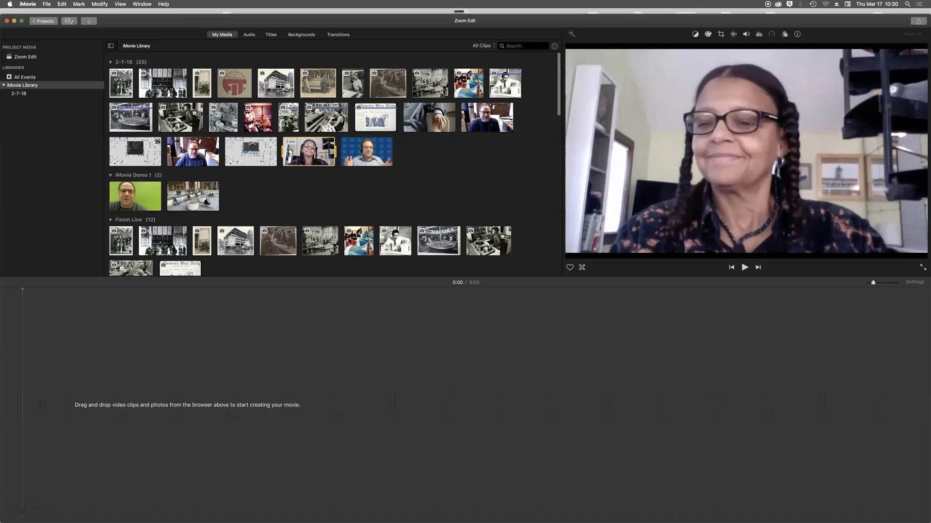
{"action": "key", "text": "XF86AudioRaiseVolume"}
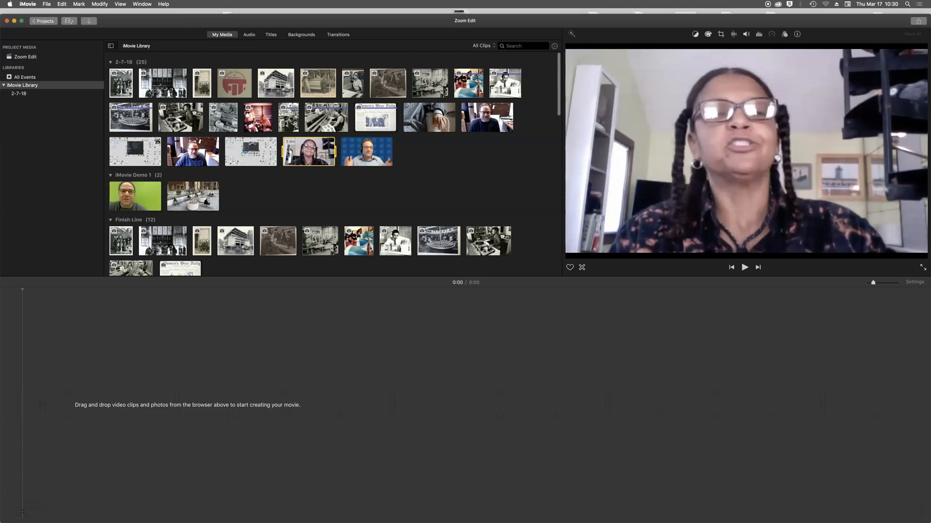
{"action": "left_click", "coordinate": [300, 161]}
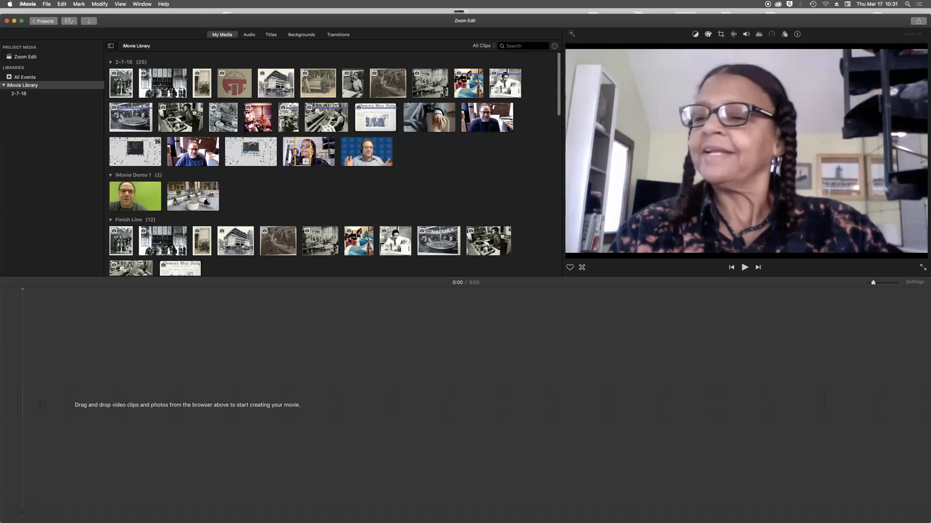
- Select the whole woman's clip and preview it, pausing and stepping frame by frame
{"action": "left_click_drag", "start_coordinate": [294, 152], "coordinate": [283, 152]}
{"action": "left_click", "coordinate": [302, 153]}
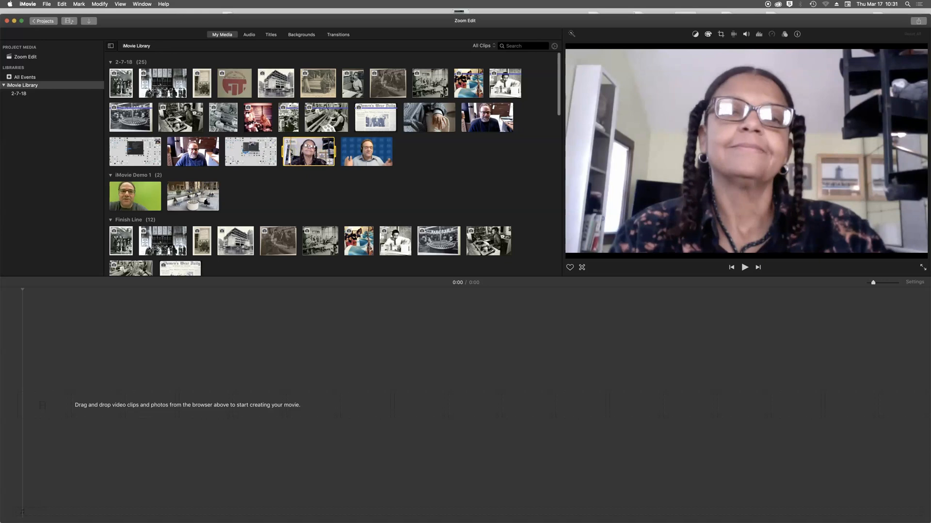
{"action": "key", "text": "space"}
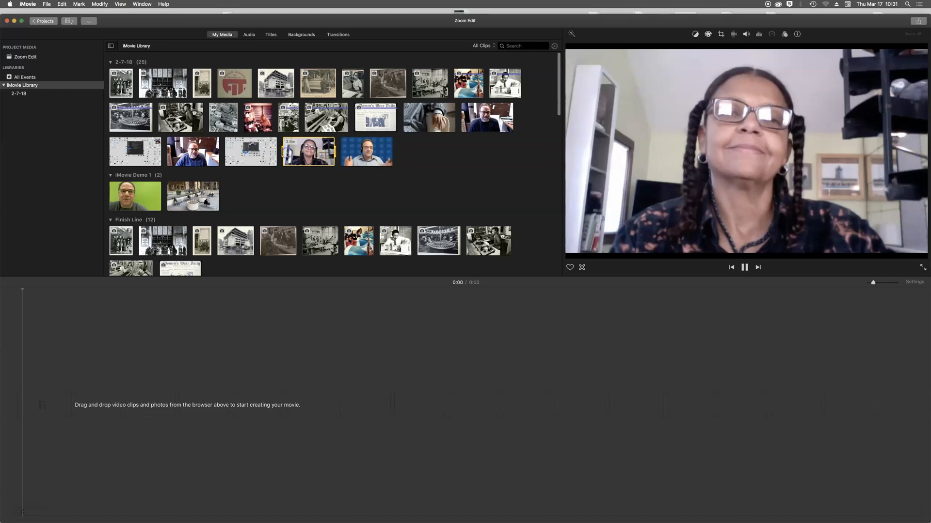
{"action": "key", "text": "space"}
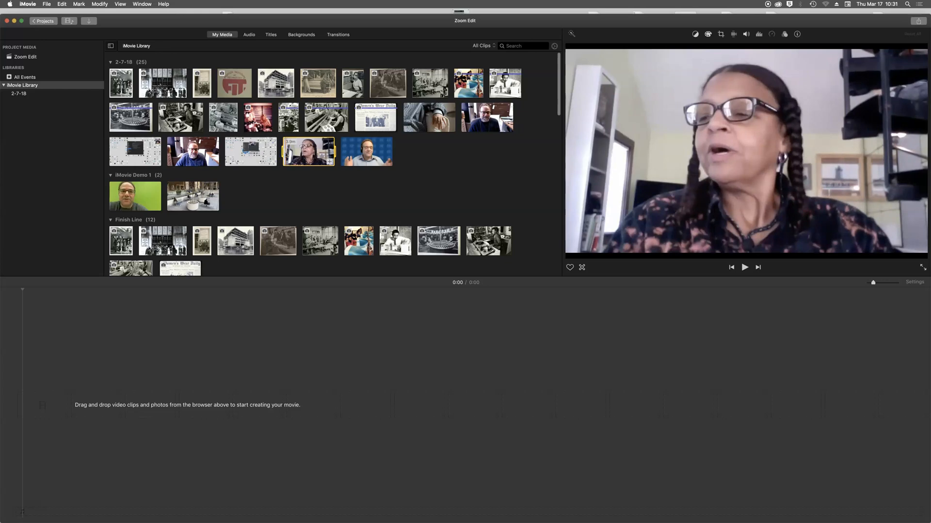
{"action": "key", "text": "space"}
{"action": "key", "text": "space"}
{"action": "key", "text": "Right"}
{"action": "key", "text": "Right"}
{"action": "key", "text": "Right"}
{"action": "key", "text": "Right"}
{"action": "key", "text": "Right"}
{"action": "key", "text": "Right"}
{"action": "key", "text": "Right"}
{"action": "key", "text": "Right"}
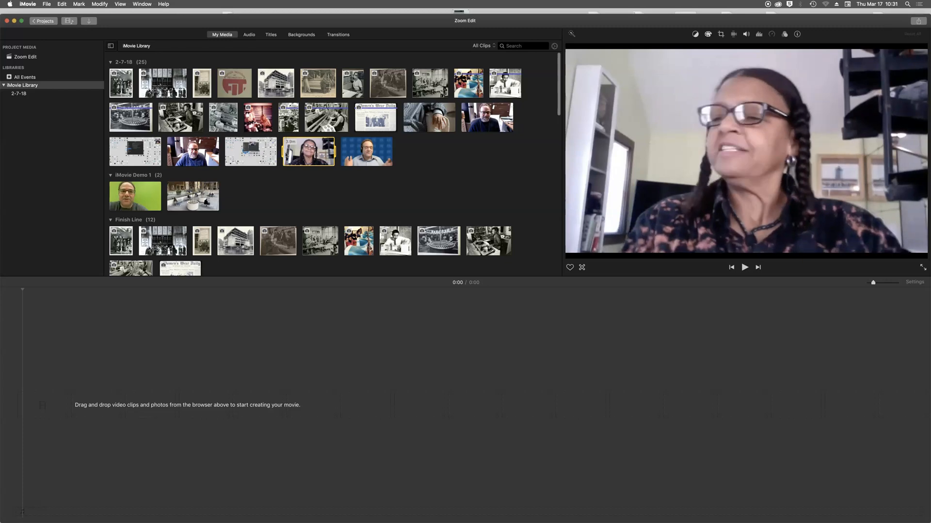
{"action": "key", "text": "Right"}
{"action": "key", "text": "Right"}
{"action": "key", "text": "Right"}
{"action": "key", "text": "Right"}
{"action": "key", "text": "Right"}
{"action": "key", "text": "Right"}
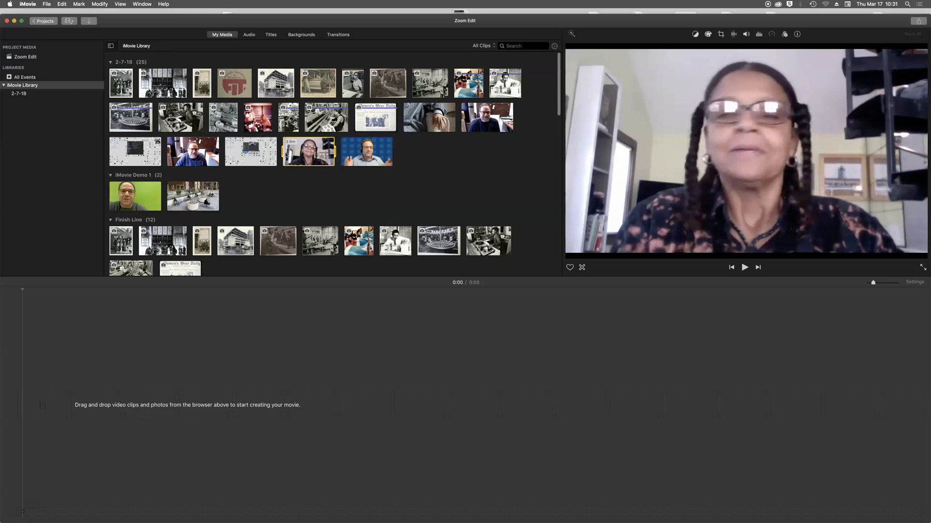
{"action": "key", "text": "space"}
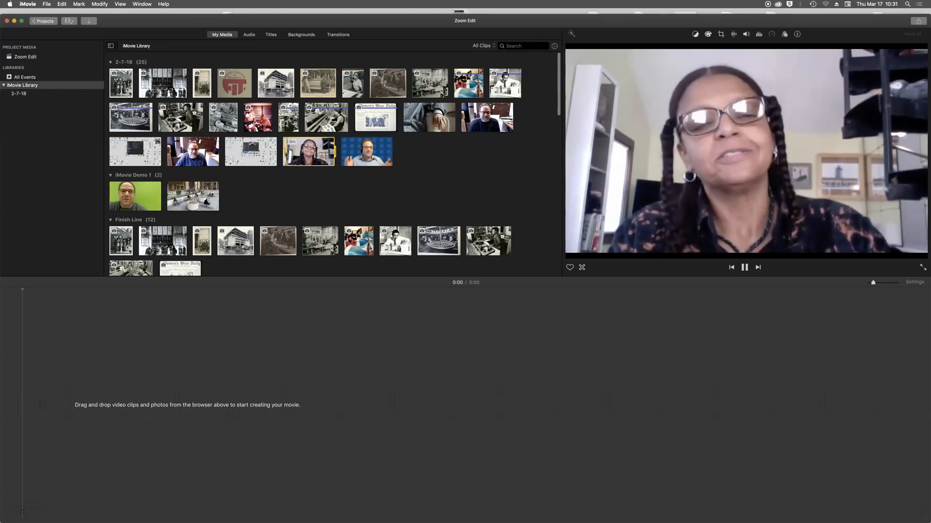
{"action": "key", "text": "space"}
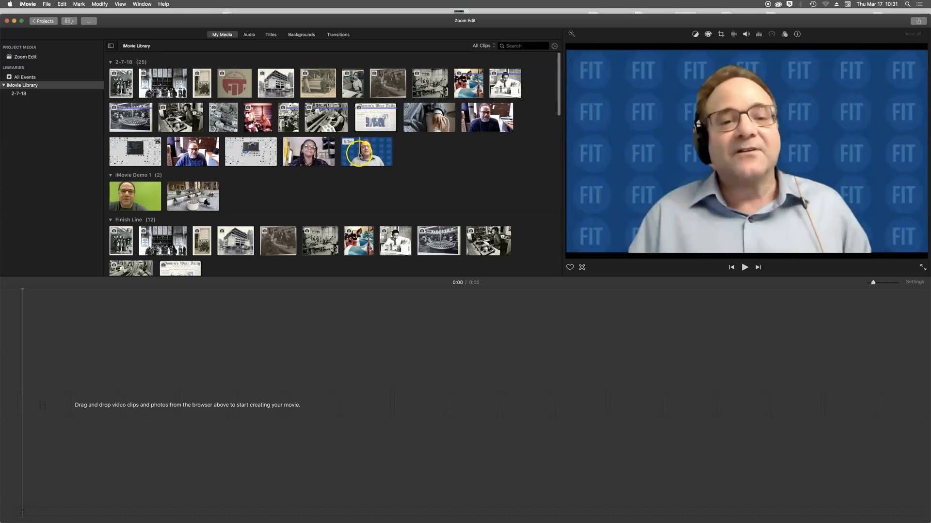
- Append the woman's 6-second webcam clip to the empty timeline with E
{"action": "left_click", "coordinate": [353, 155]}
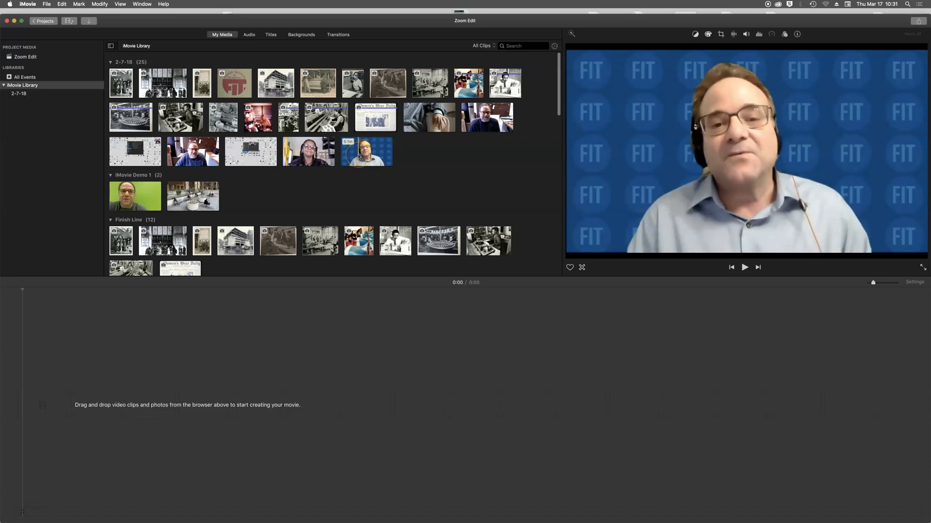
{"action": "left_click", "coordinate": [287, 152]}
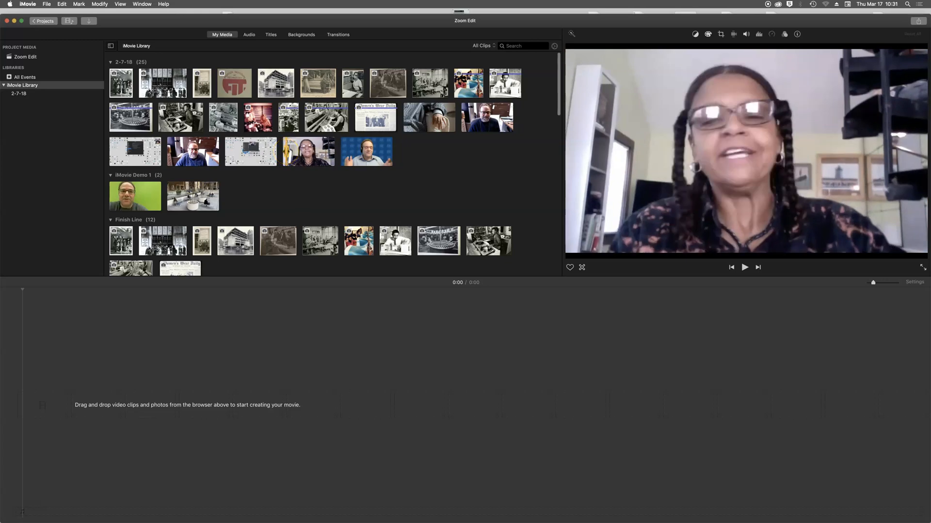
{"action": "key", "text": "e"}
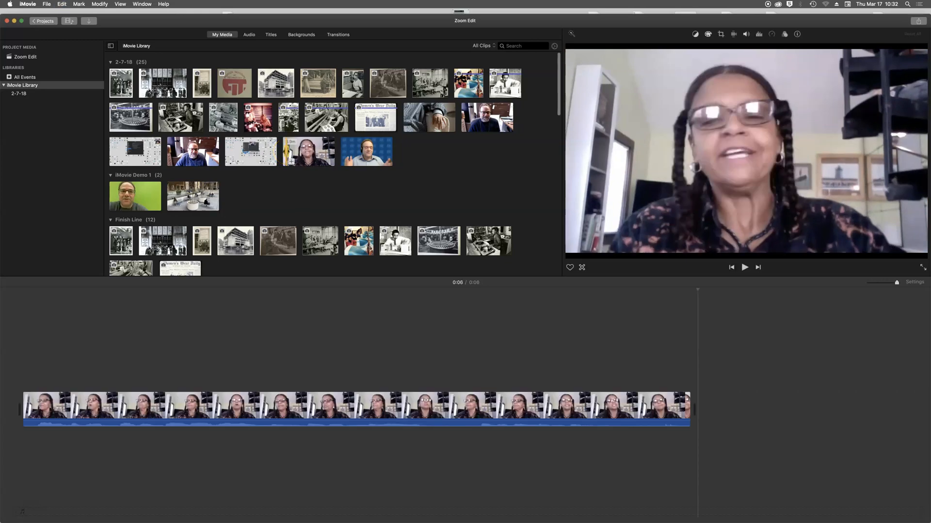
- Play the timeline's woman's clip from its start, then stop
{"action": "left_click", "coordinate": [21, 364]}
{"action": "key", "text": "space"}
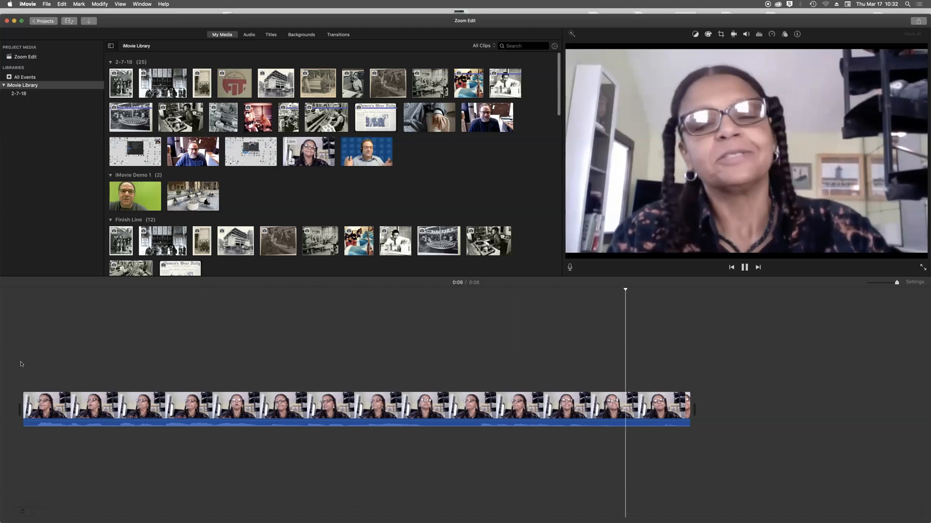
{"action": "left_click", "coordinate": [84, 365]}
{"action": "key", "text": "space"}
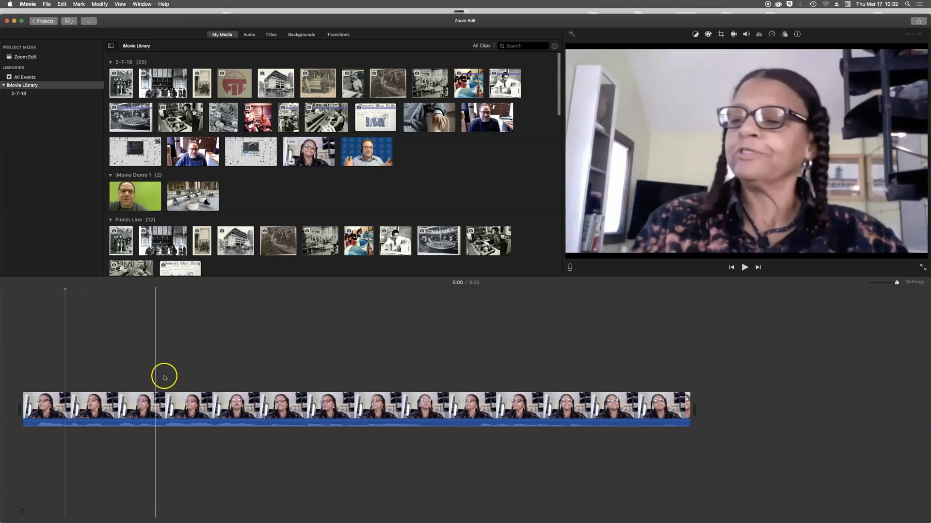
- Preview the man's FIT-background clip with repeated play and pause, then select it
{"action": "left_click", "coordinate": [357, 151]}
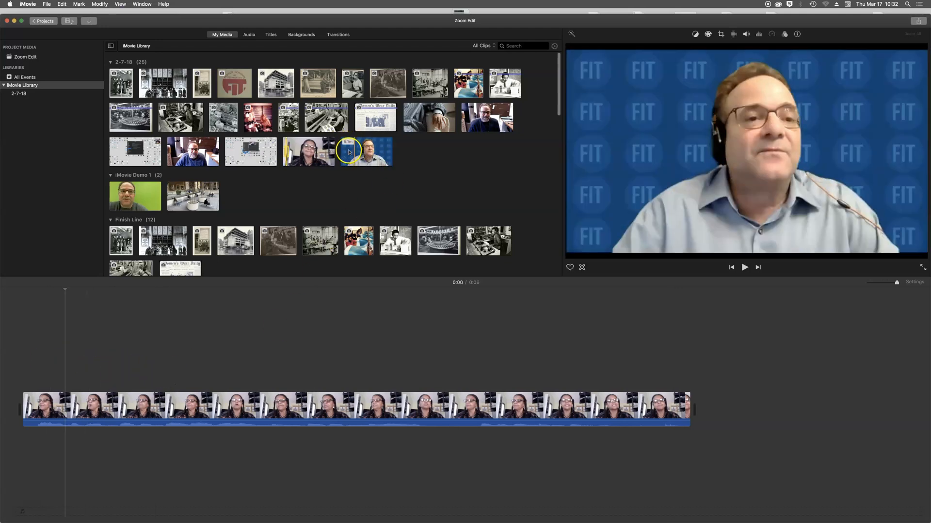
{"action": "left_click", "coordinate": [347, 152]}
{"action": "key", "text": "space"}
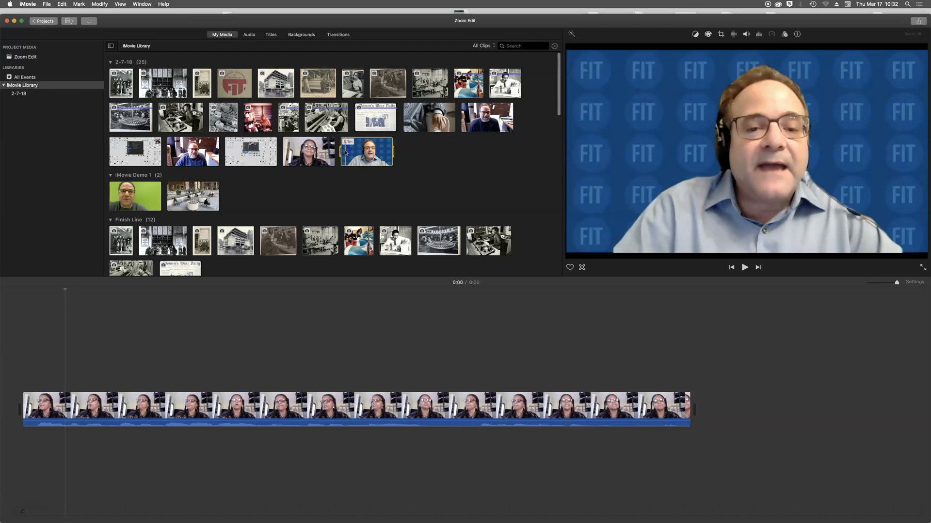
{"action": "key", "text": "space"}
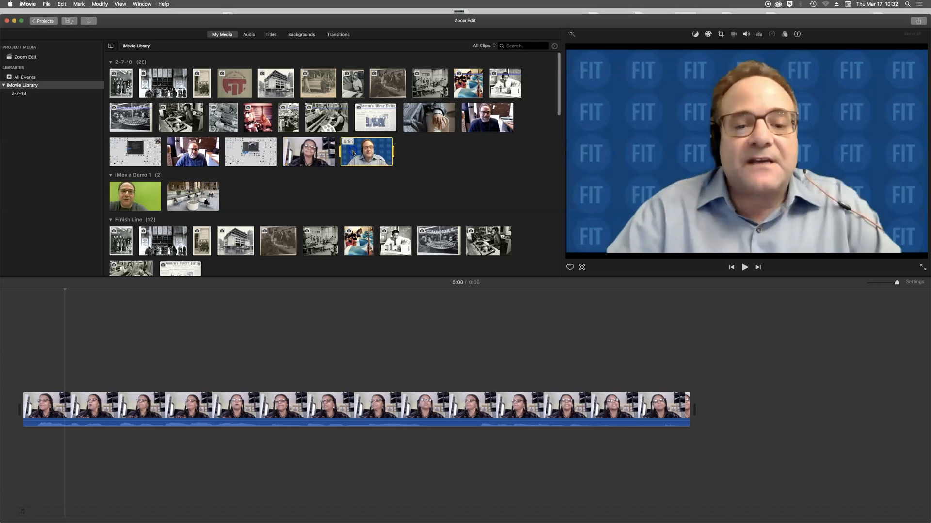
{"action": "key", "text": "space"}
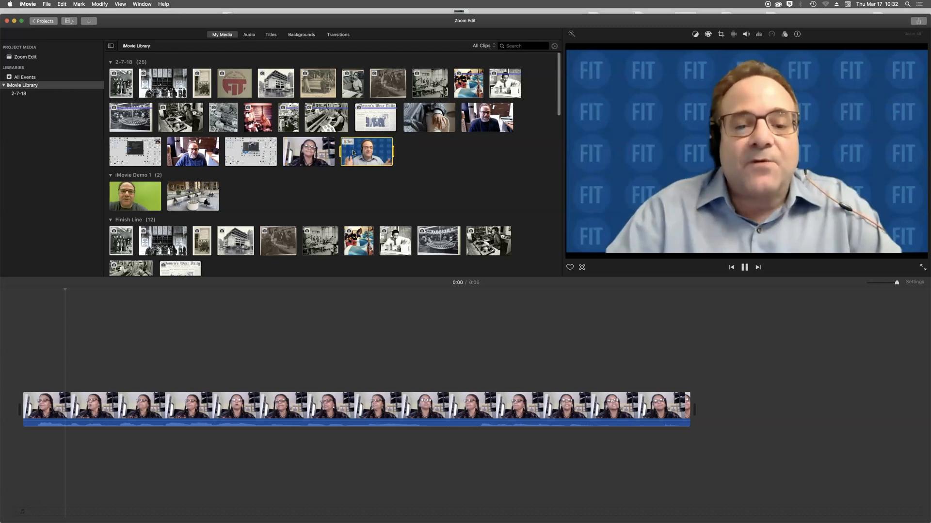
{"action": "key", "text": "space"}
{"action": "key", "text": "space"}
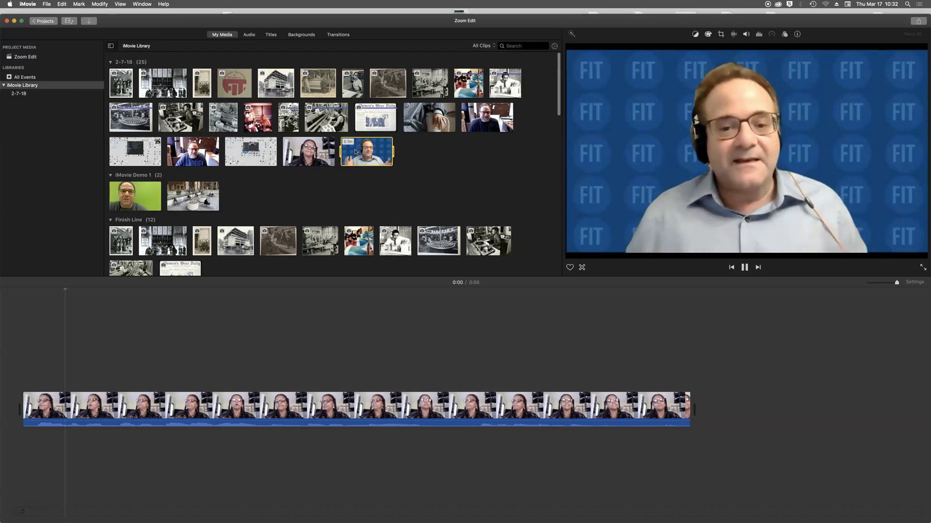
{"action": "key", "text": "space"}
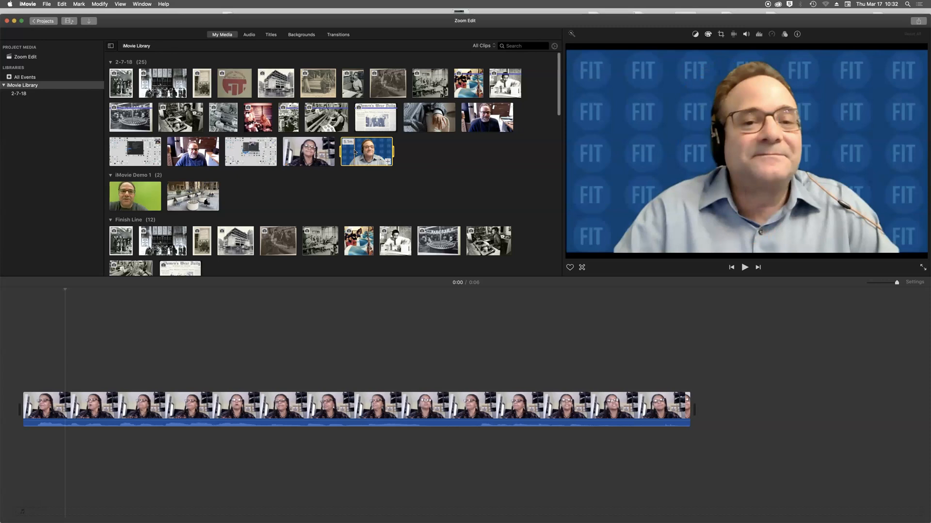
{"action": "key", "text": "space"}
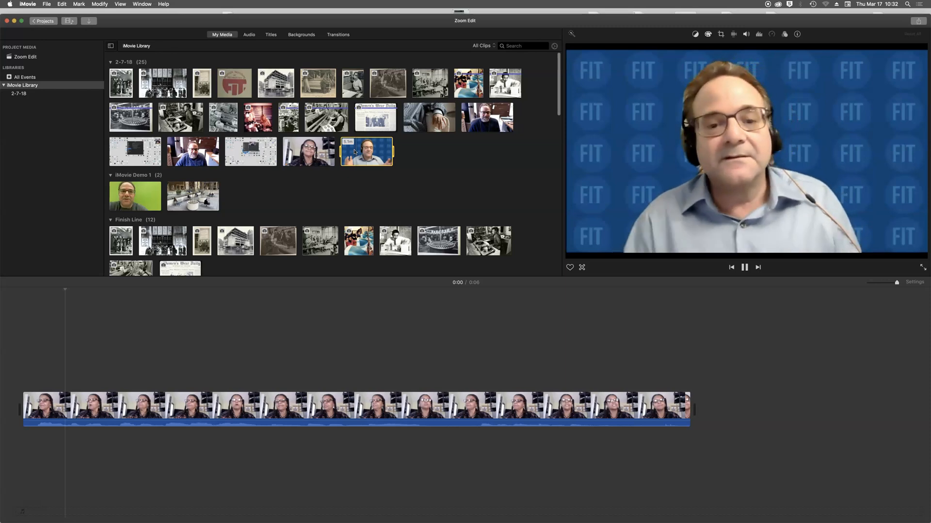
{"action": "key", "text": "space"}
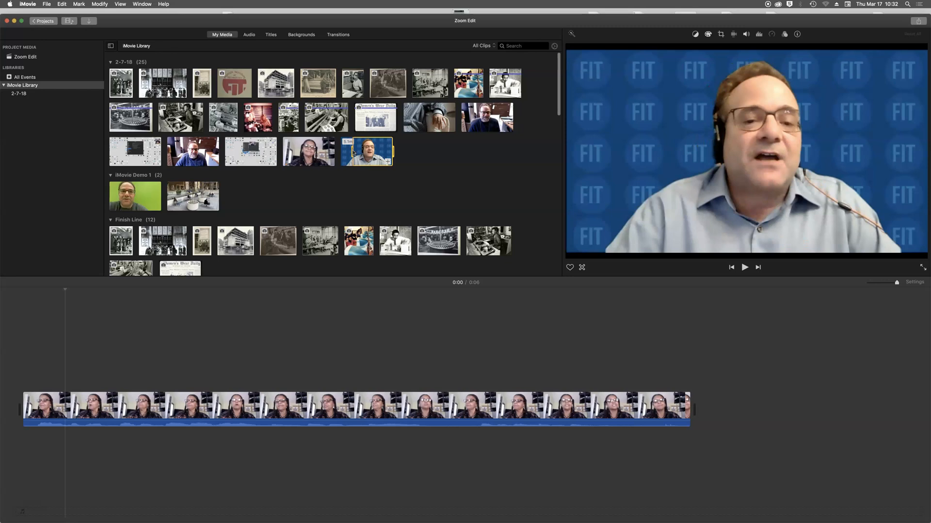
{"action": "key", "text": "space"}
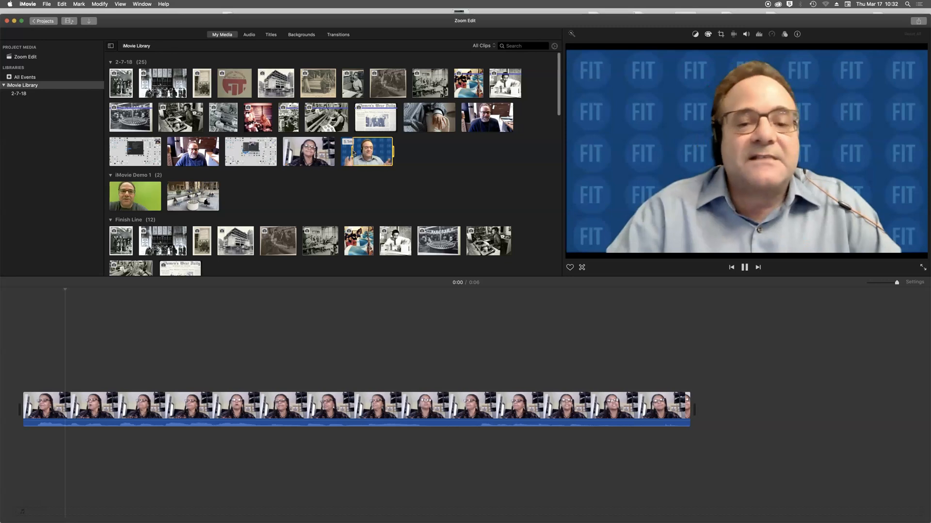
{"action": "key", "text": "space"}
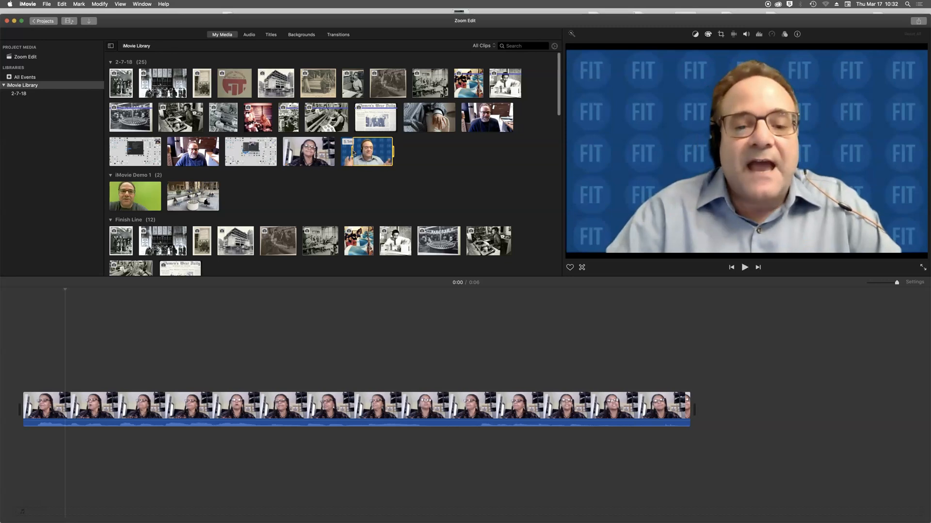
{"action": "key", "text": "space"}
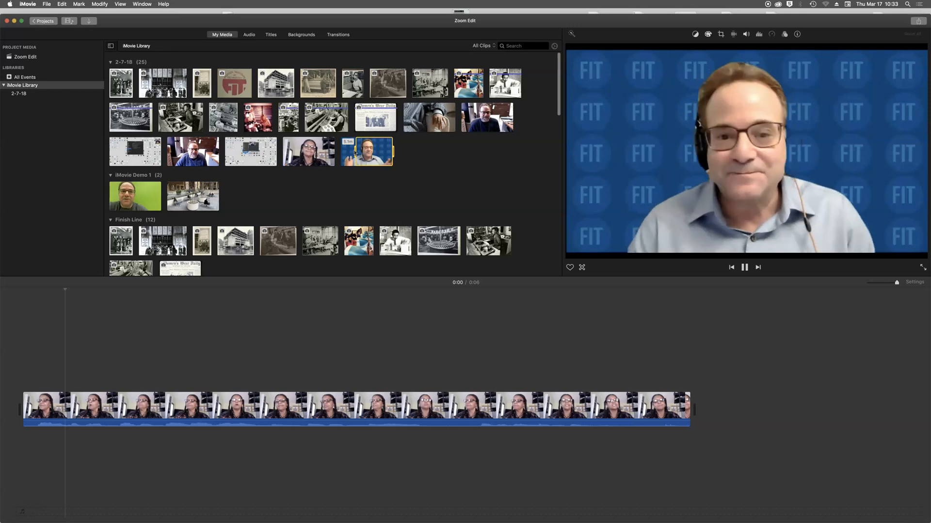
{"action": "left_click", "coordinate": [355, 152]}
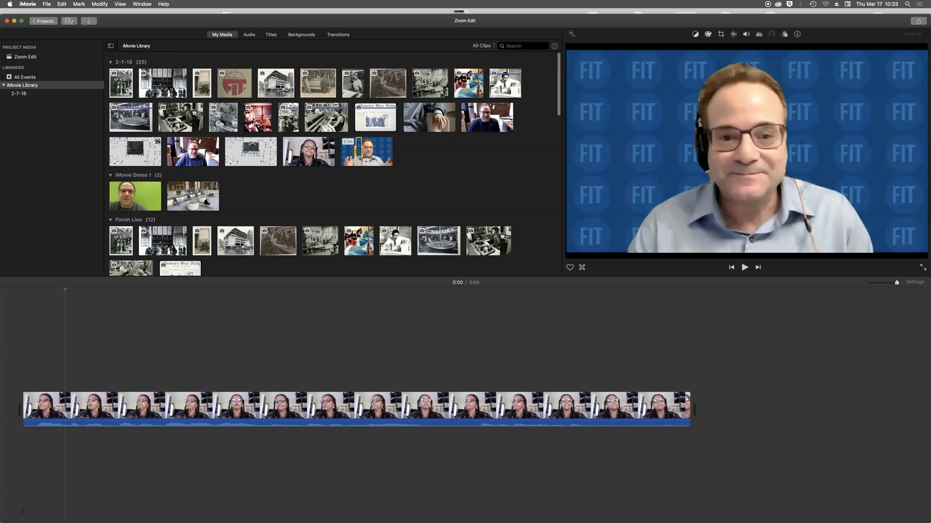
- Append the man's clip after the woman's and zoom the timeline out to show both
{"action": "left_click_drag", "start_coordinate": [65, 291], "coordinate": [690, 326]}
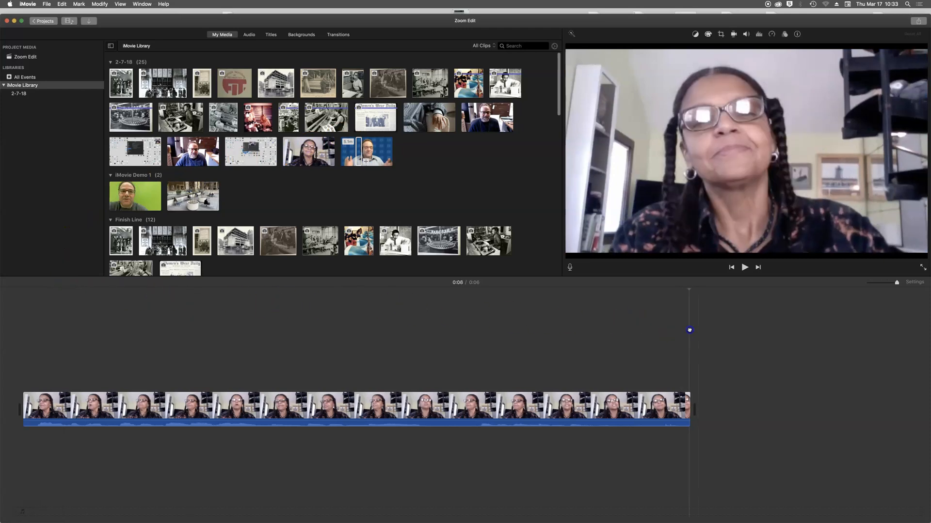
{"action": "key", "text": "e"}
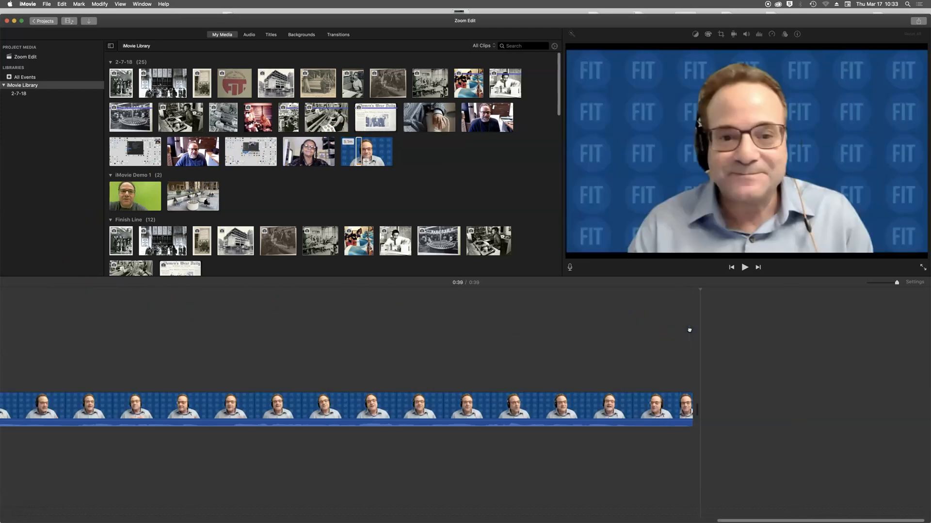
{"action": "left_click_drag", "start_coordinate": [727, 518], "coordinate": [438, 521]}
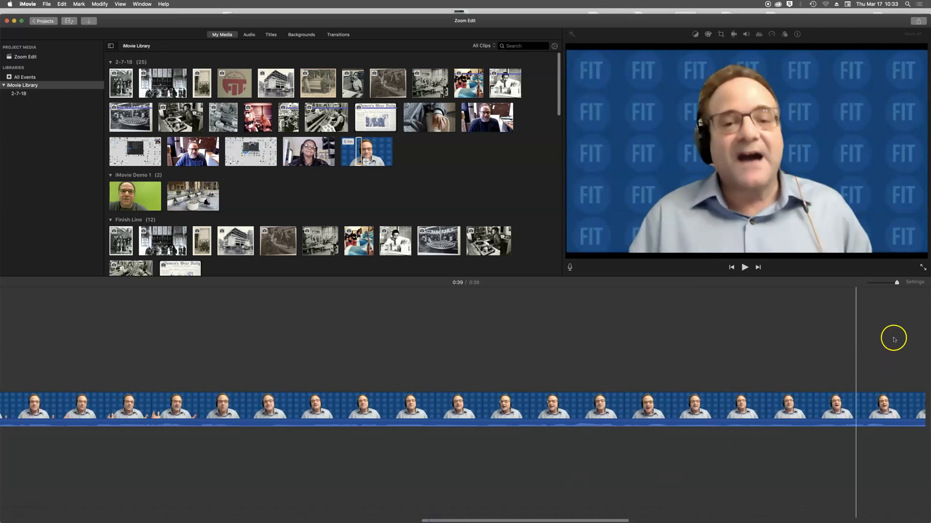
{"action": "left_click_drag", "start_coordinate": [895, 283], "coordinate": [882, 282]}
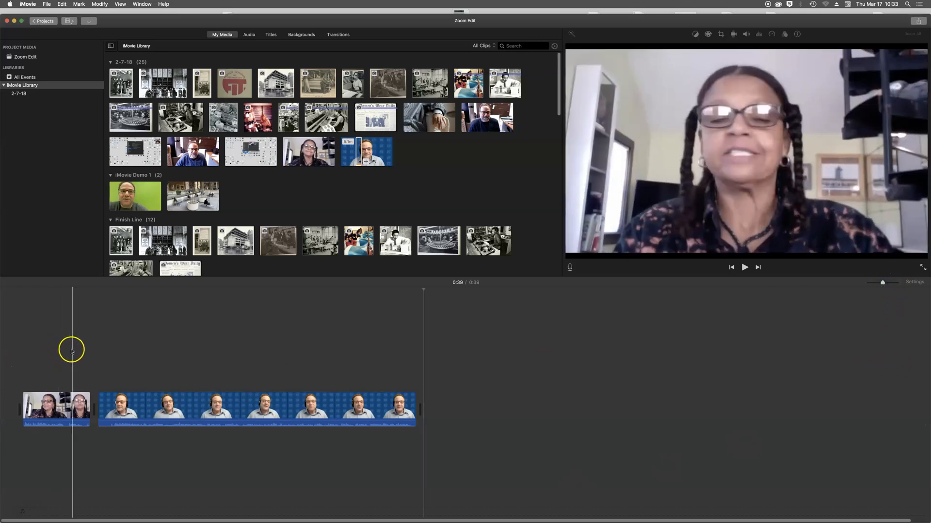
- Play from 0:03, stop at 0:06 and split the woman's clip there with Cmd+B
{"action": "left_click", "coordinate": [70, 351]}
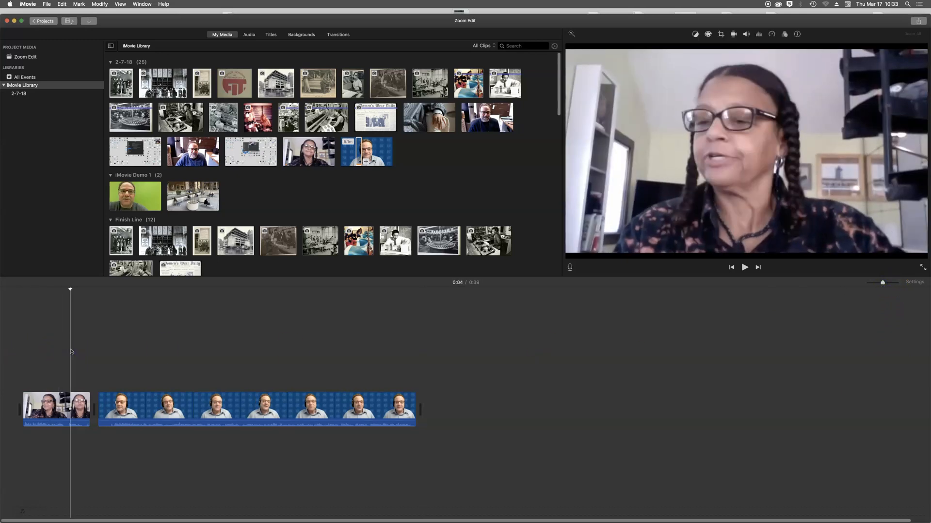
{"action": "key", "text": "space"}
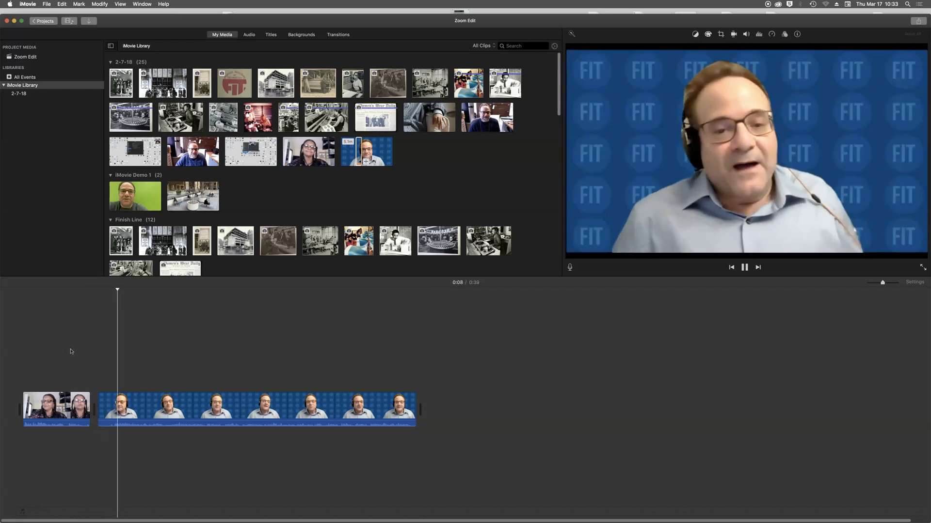
{"action": "key", "text": "space"}
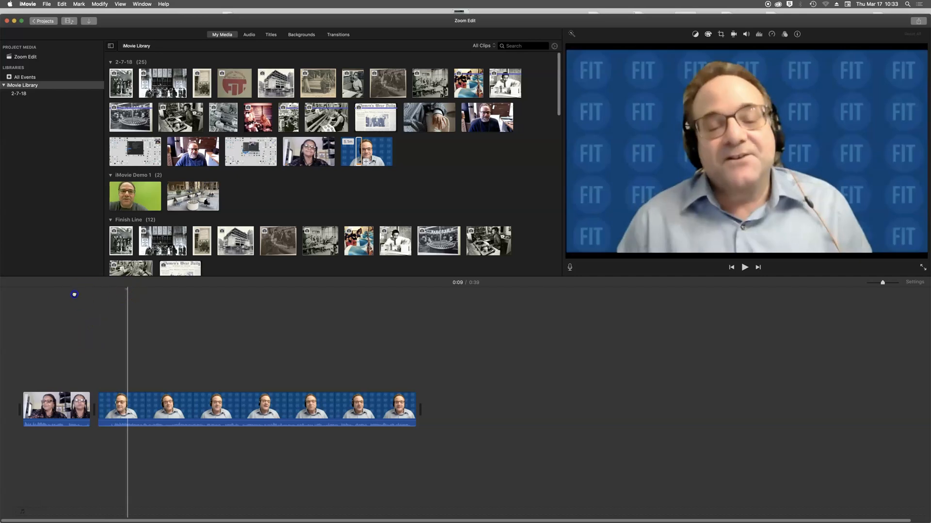
{"action": "left_click", "coordinate": [59, 294]}
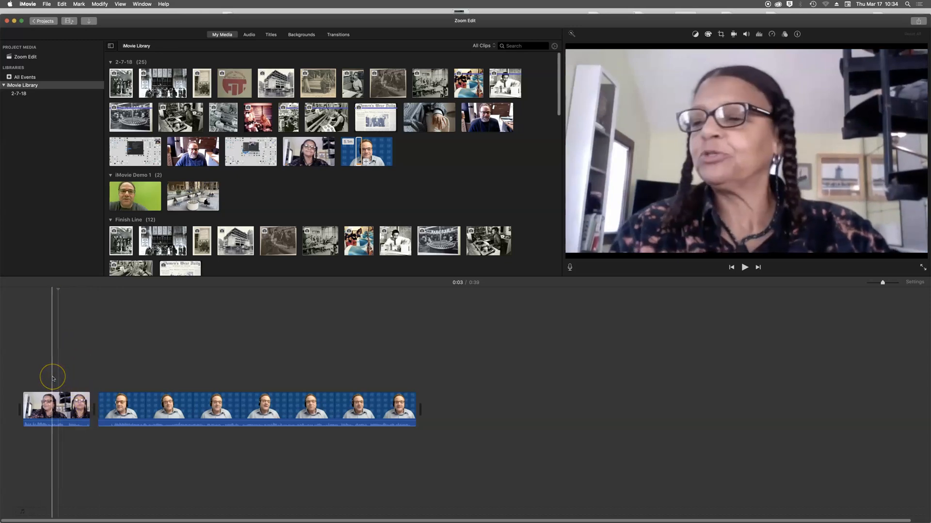
{"action": "key", "text": "space"}
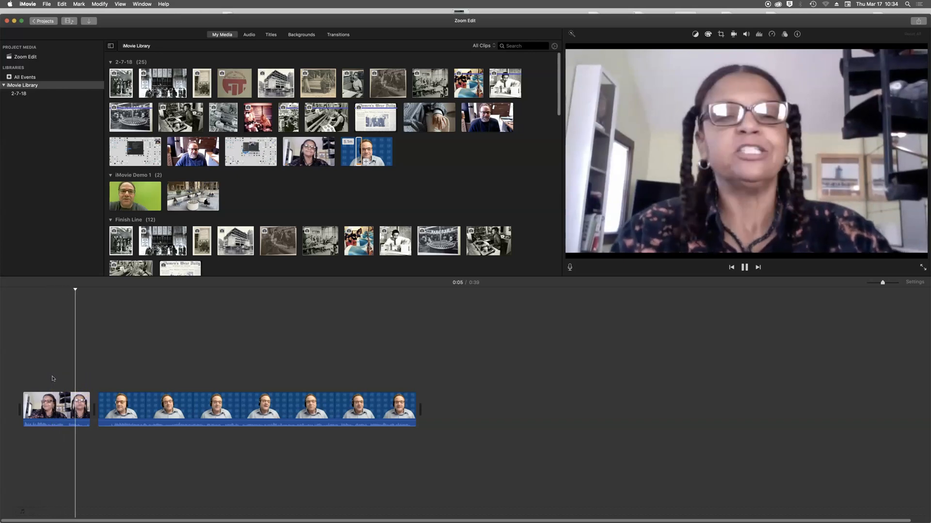
{"action": "key", "text": "space"}
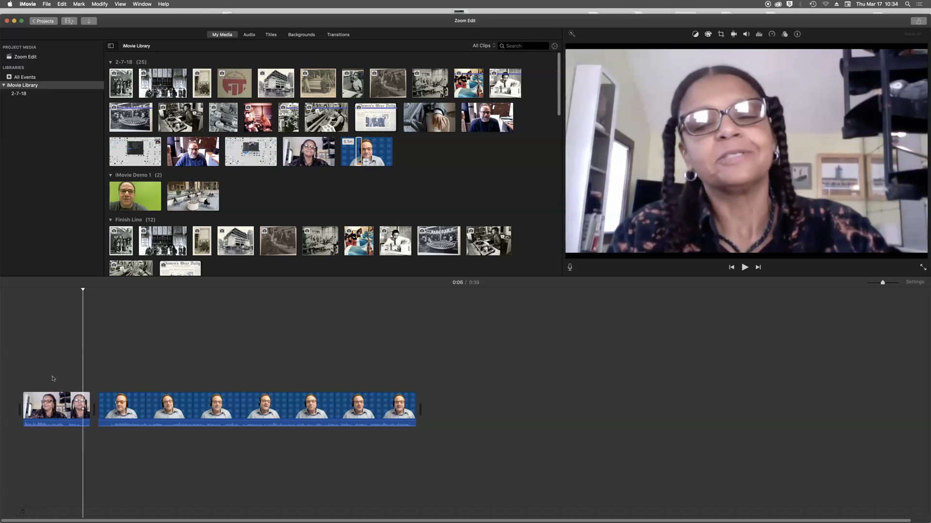
{"action": "key", "text": "super+b"}
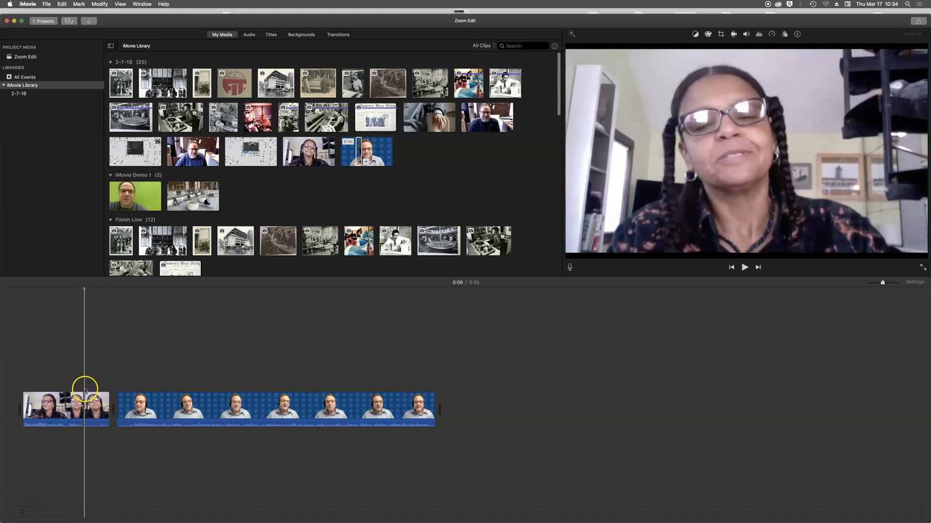
- Delete the 0.7-second leftover piece and replay from 0:03 to check the cut
{"action": "left_click", "coordinate": [96, 404]}
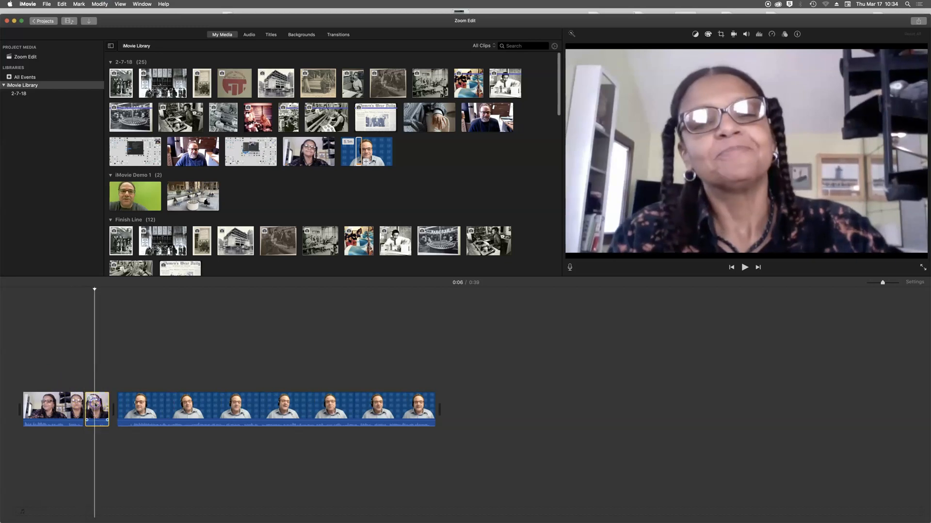
{"action": "key", "text": "Delete"}
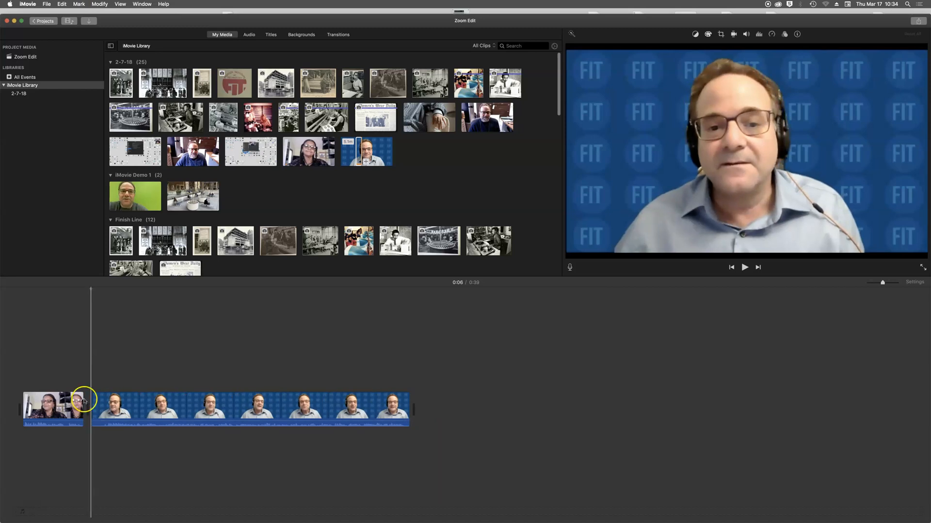
{"action": "left_click", "coordinate": [55, 390]}
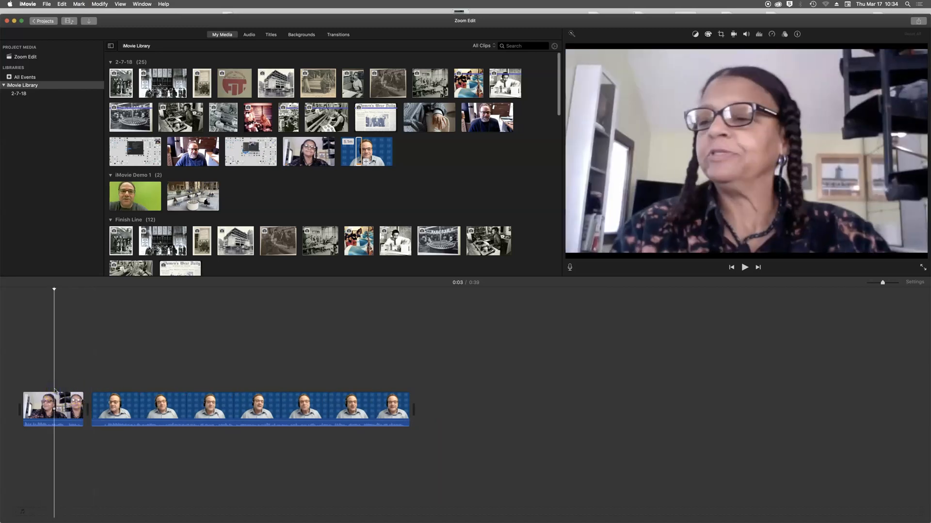
{"action": "key", "text": "space"}
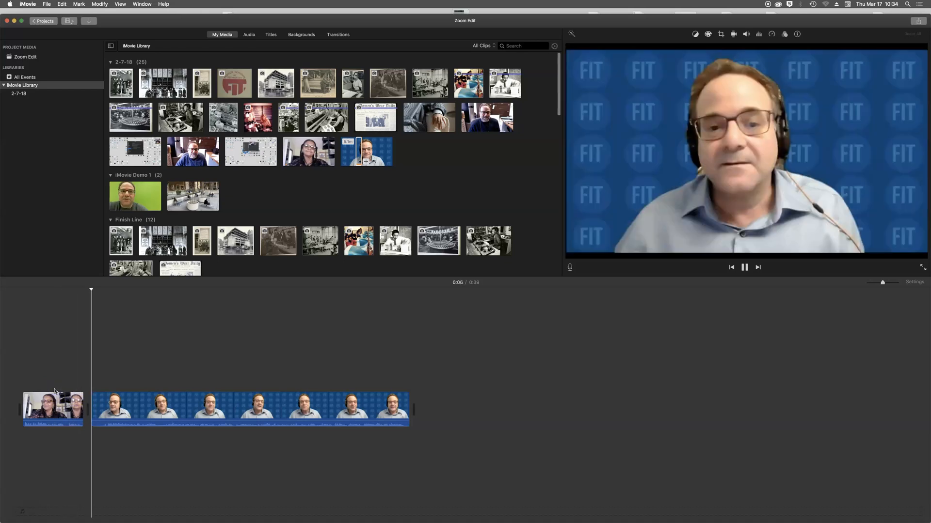
{"action": "key", "text": "space"}
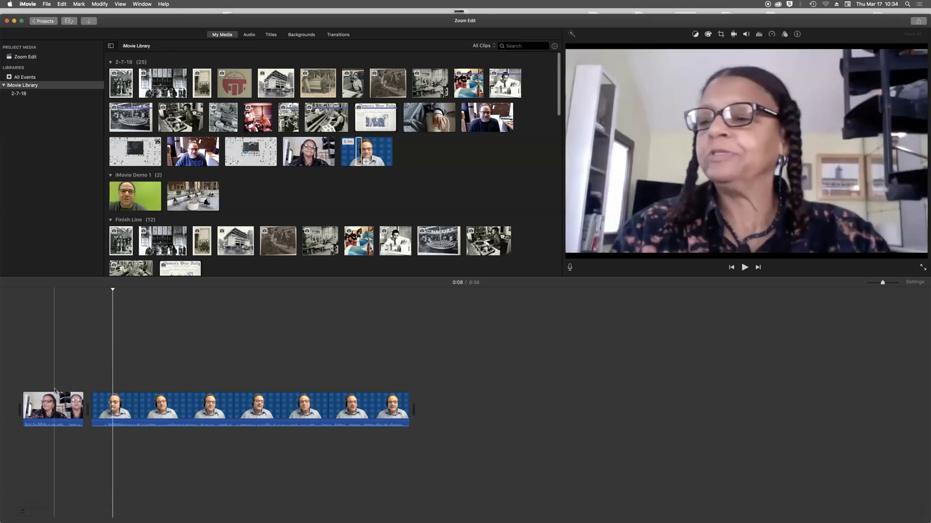
- Split off and delete the first 1.2 seconds of the man's clip, then replay from 0:02
{"action": "left_click", "coordinate": [103, 427]}
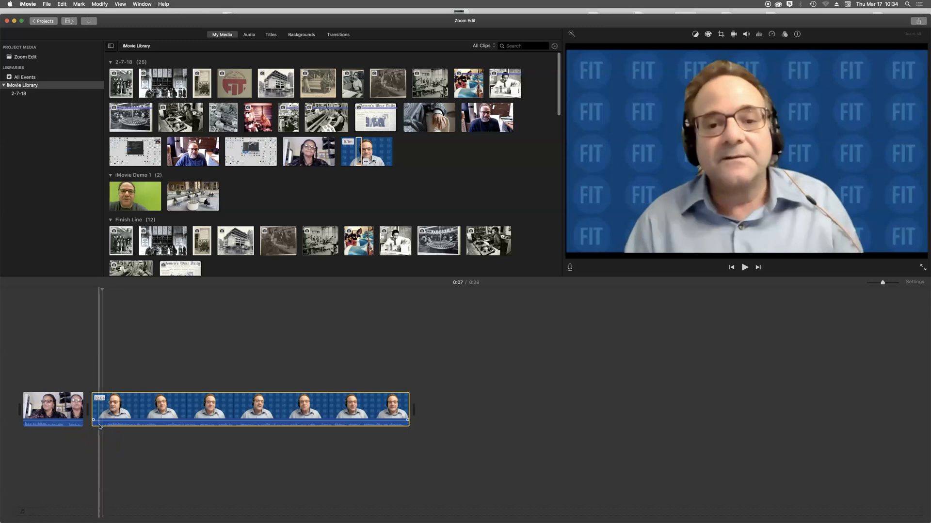
{"action": "key", "text": "space"}
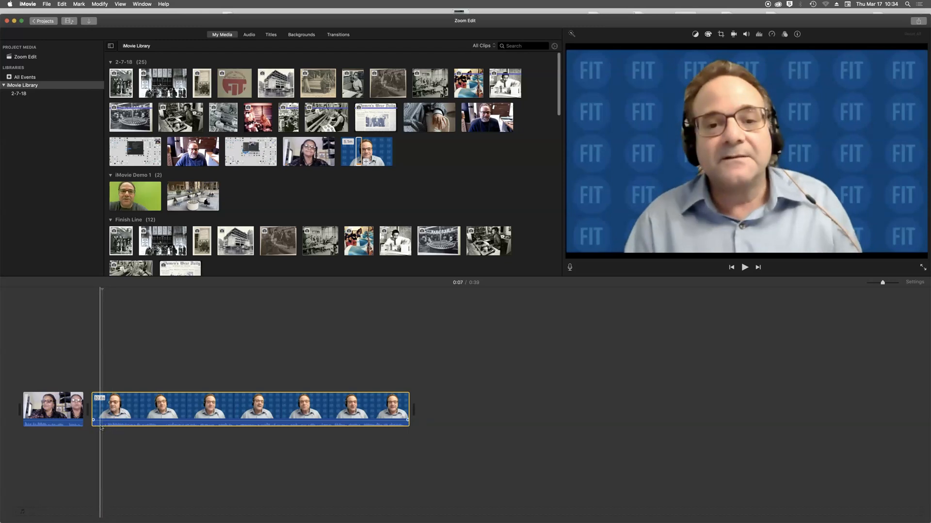
{"action": "key", "text": "space"}
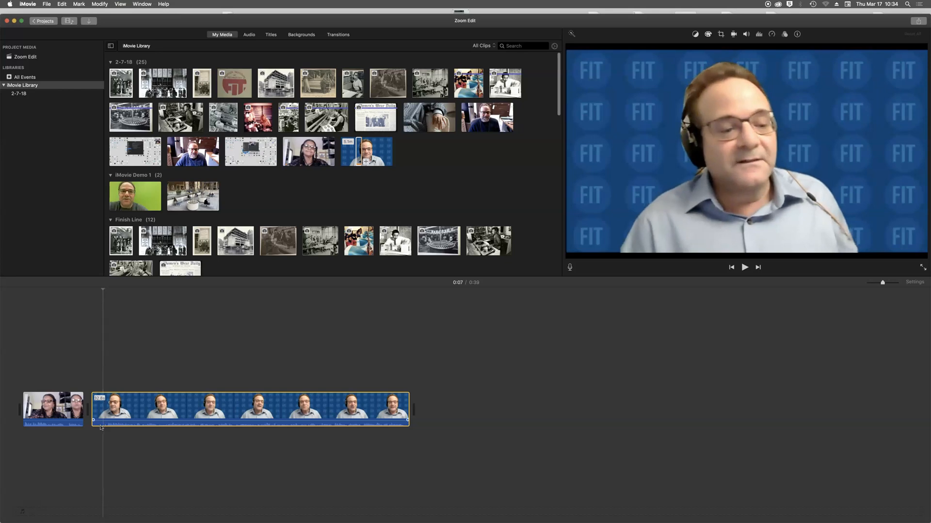
{"action": "key", "text": "super+b"}
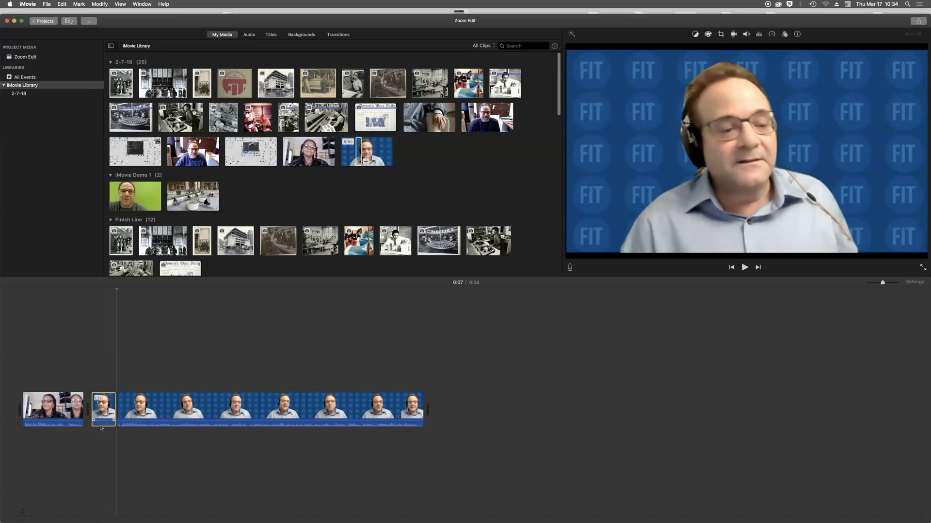
{"action": "key", "text": "Delete"}
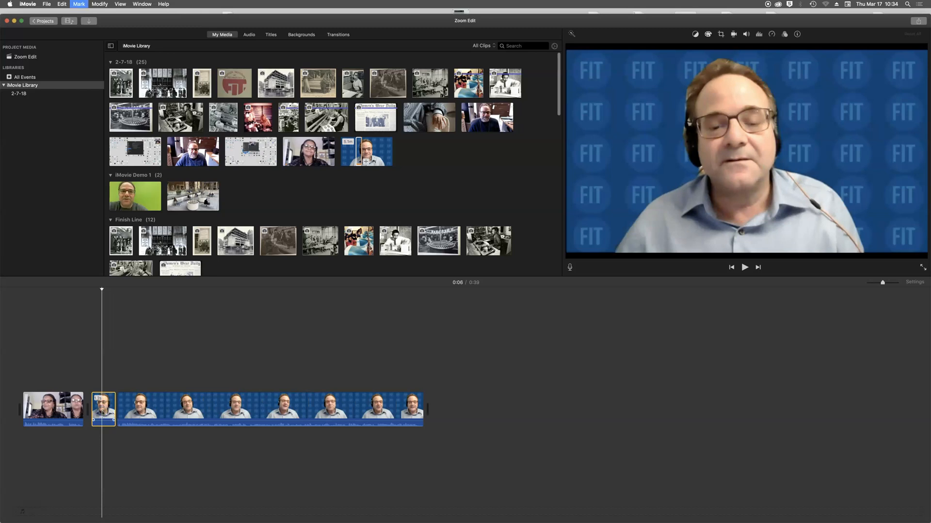
{"action": "left_click_drag", "start_coordinate": [83, 385], "coordinate": [47, 371]}
{"action": "key", "text": "space"}
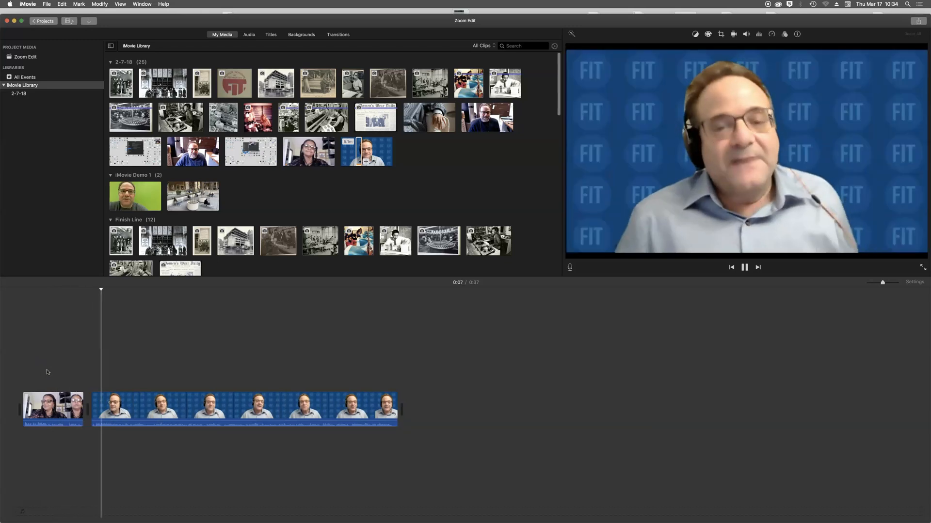
{"action": "key", "text": "space"}
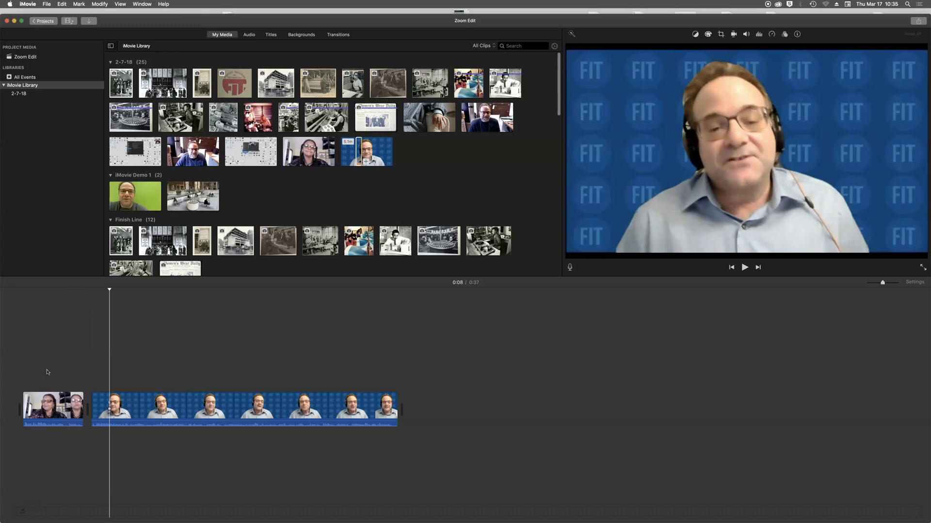
- Select the woman's first clip and drag the zoom slider right to widen the clips
{"action": "left_click", "coordinate": [457, 241]}
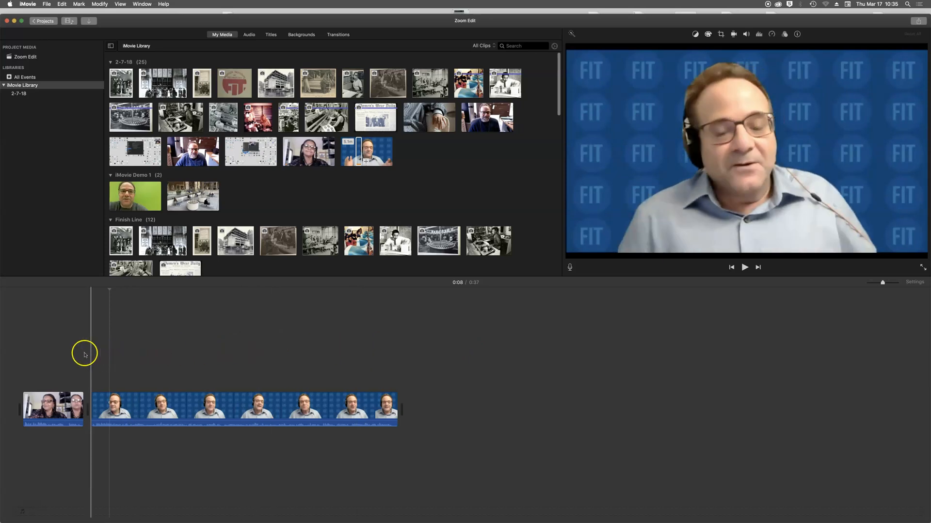
{"action": "left_click", "coordinate": [71, 401]}
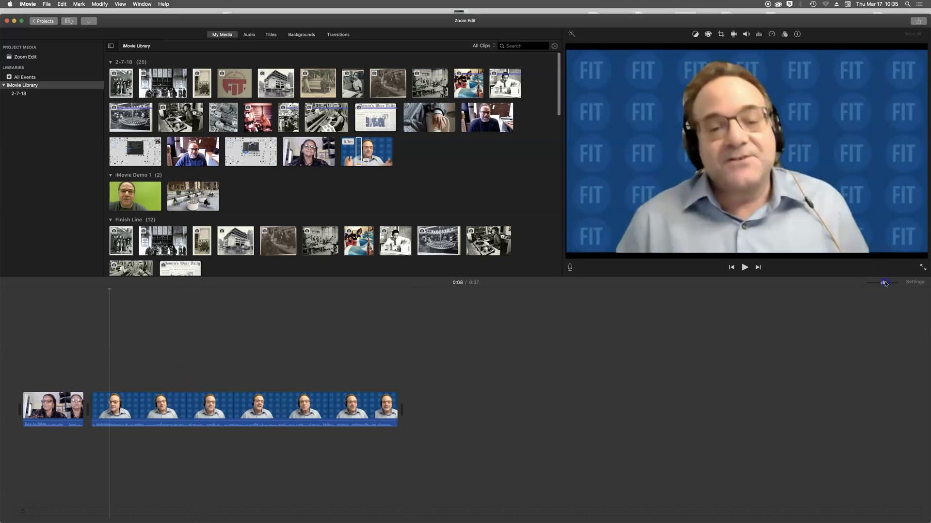
{"action": "left_click_drag", "start_coordinate": [885, 284], "coordinate": [887, 283]}
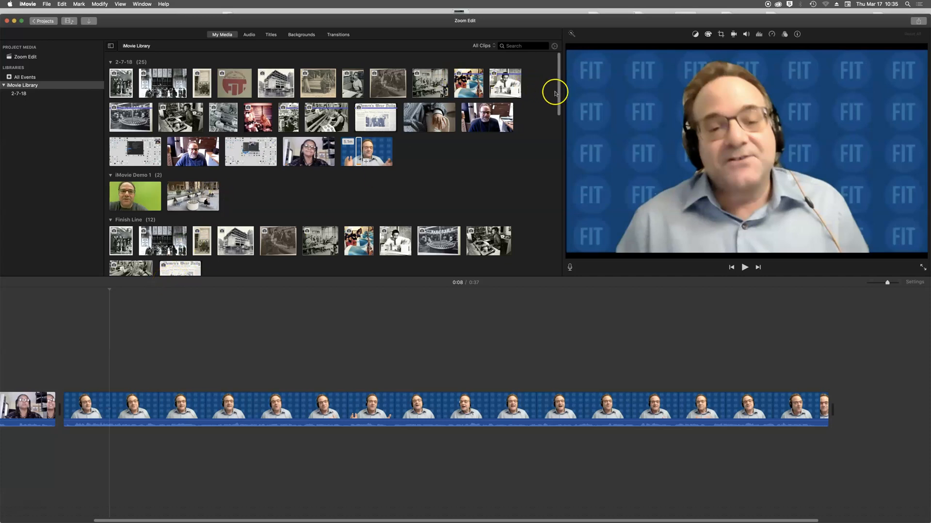
{"action": "left_click_drag", "start_coordinate": [559, 96], "coordinate": [577, 88]}
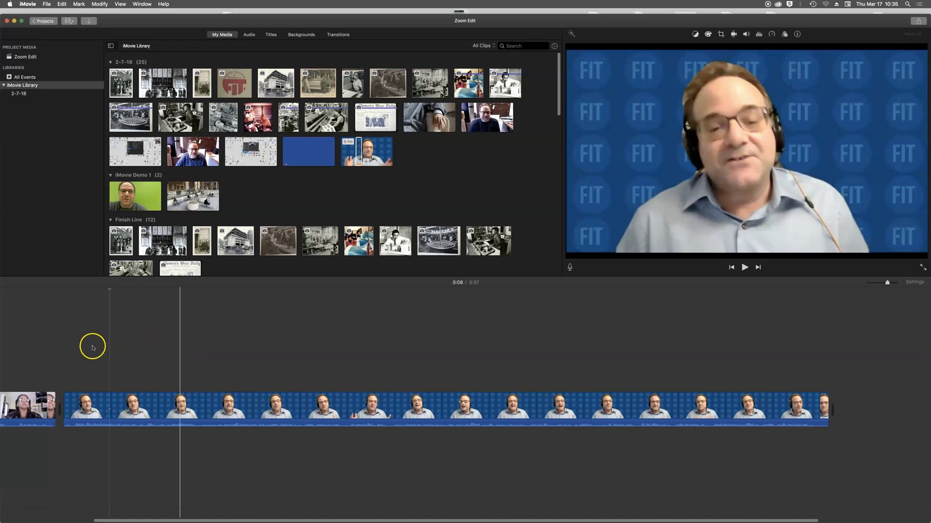
- Play through the man's clip from 0:08, reviewing the moments around 0:12–0:14
{"action": "left_click", "coordinate": [119, 339]}
{"action": "key", "text": "space"}
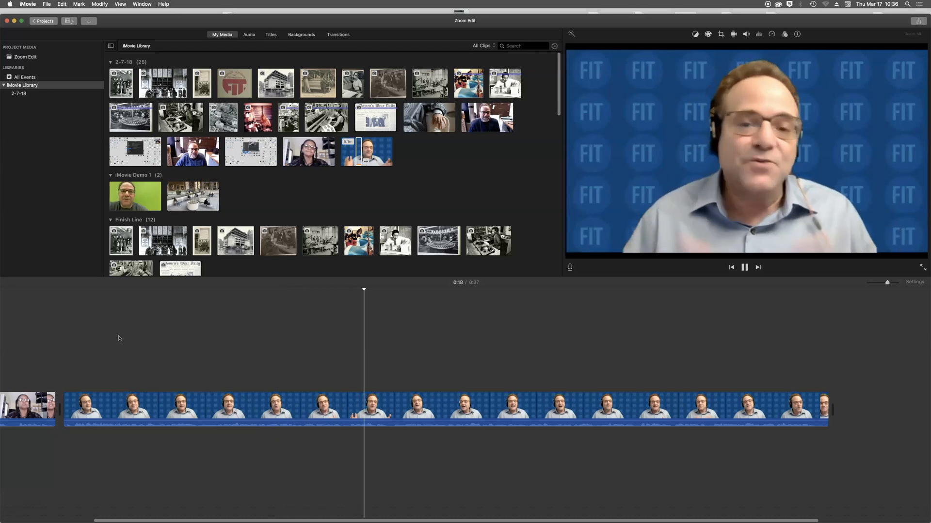
{"action": "key", "text": "space"}
{"action": "left_click", "coordinate": [218, 318]}
{"action": "key", "text": "space"}
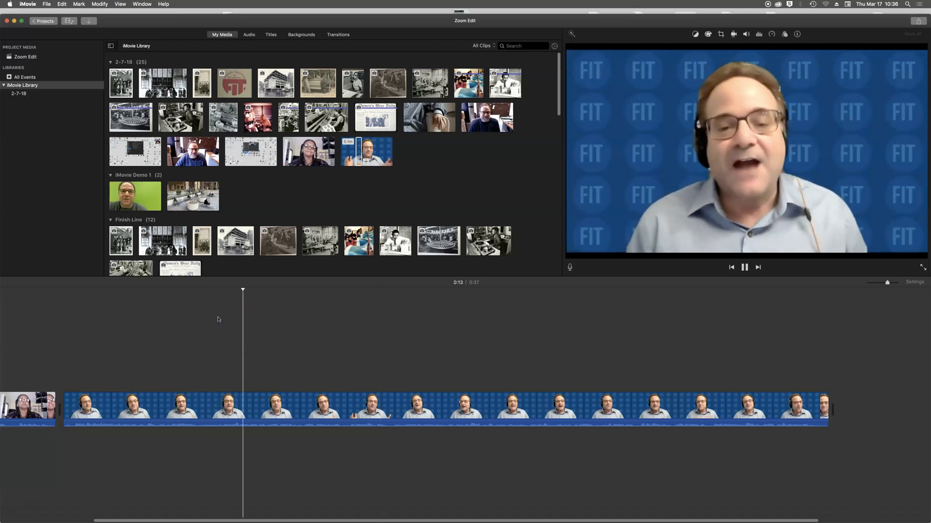
{"action": "key", "text": "space"}
{"action": "left_click", "coordinate": [208, 318]}
{"action": "key", "text": "space"}
{"action": "key", "text": "space"}
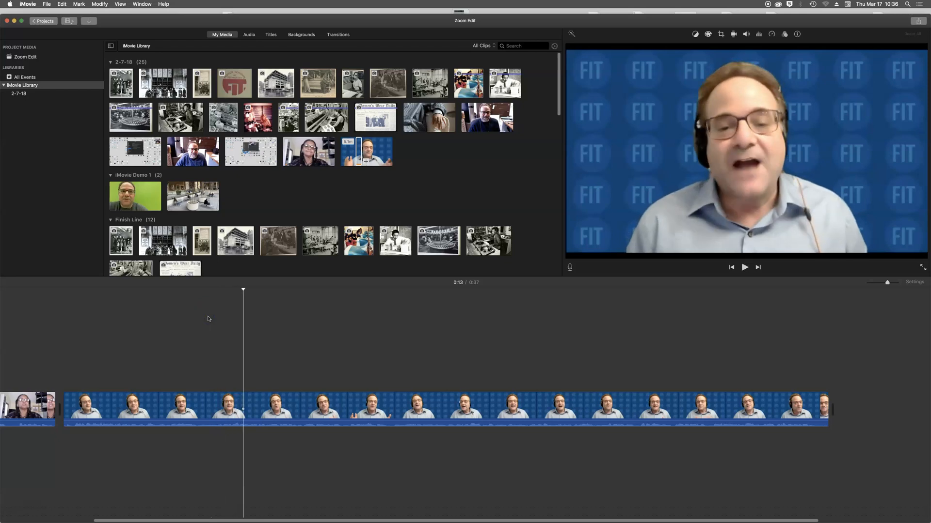
- Fine-tune the playhead to about 0:14 in the man's clip for the cutaway
{"action": "left_click", "coordinate": [249, 301]}
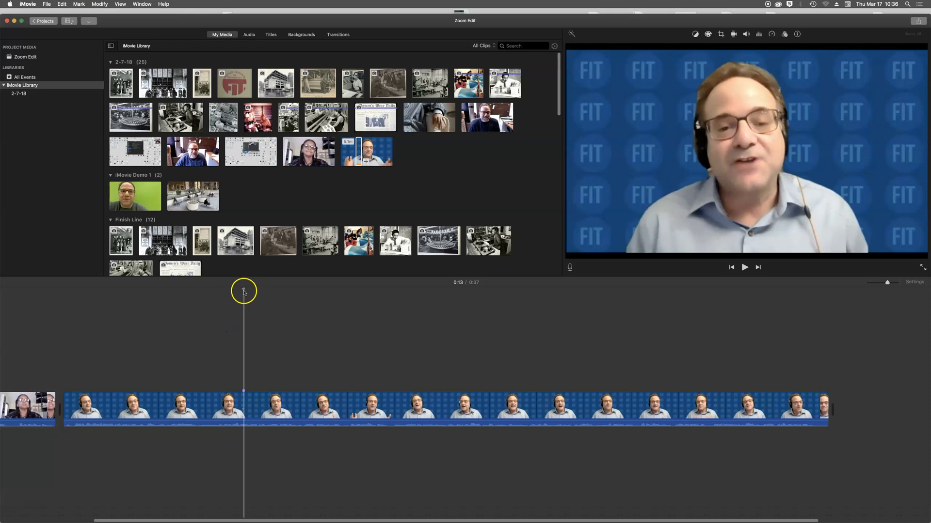
{"action": "left_click", "coordinate": [245, 371]}
{"action": "left_click", "coordinate": [245, 394]}
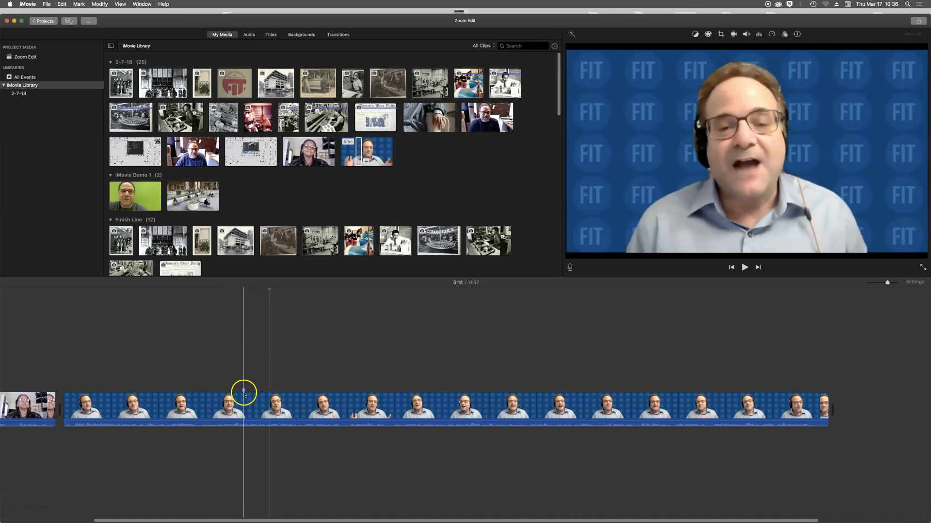
{"action": "left_click", "coordinate": [244, 393]}
{"action": "left_click", "coordinate": [245, 392]}
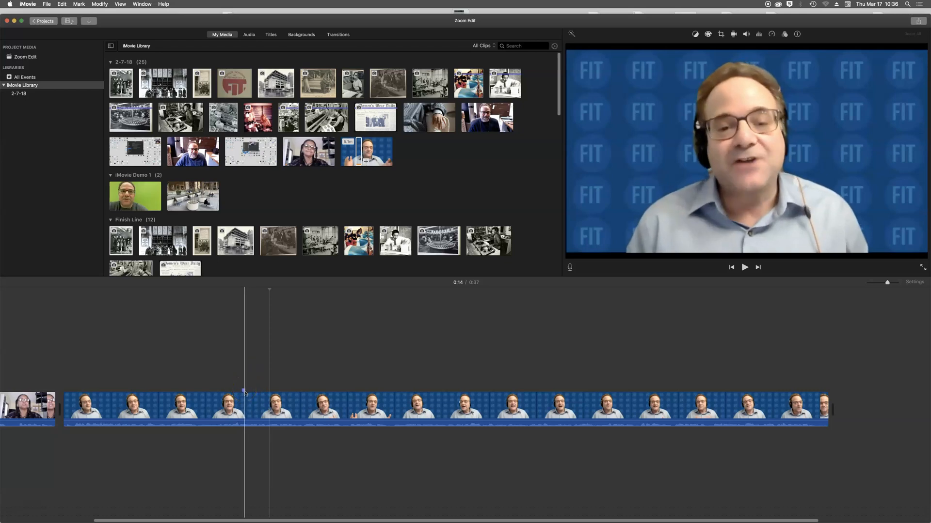
{"action": "left_click_drag", "start_coordinate": [246, 393], "coordinate": [244, 392]}
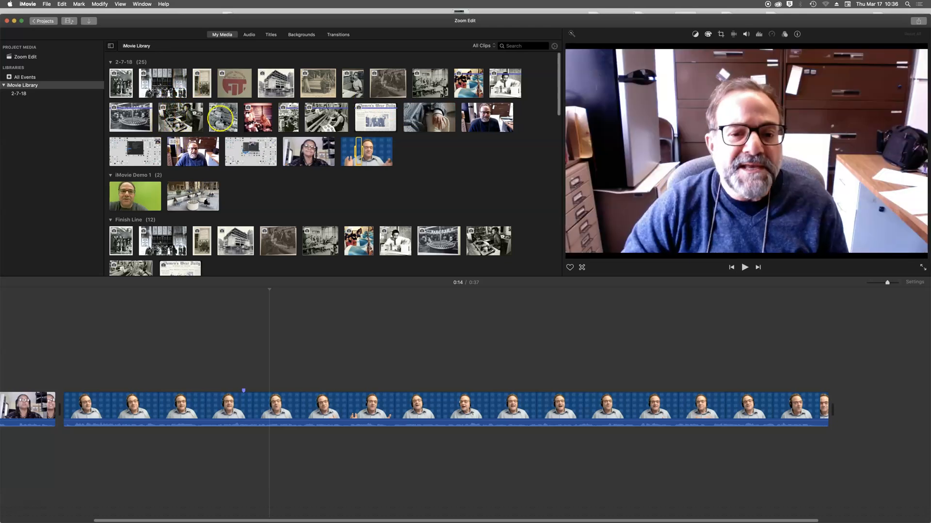
- Drop the black-and-white DJ photo as a cutaway at 0:14 and trim it to about 3 seconds
{"action": "left_click_drag", "start_coordinate": [181, 116], "coordinate": [269, 373]}
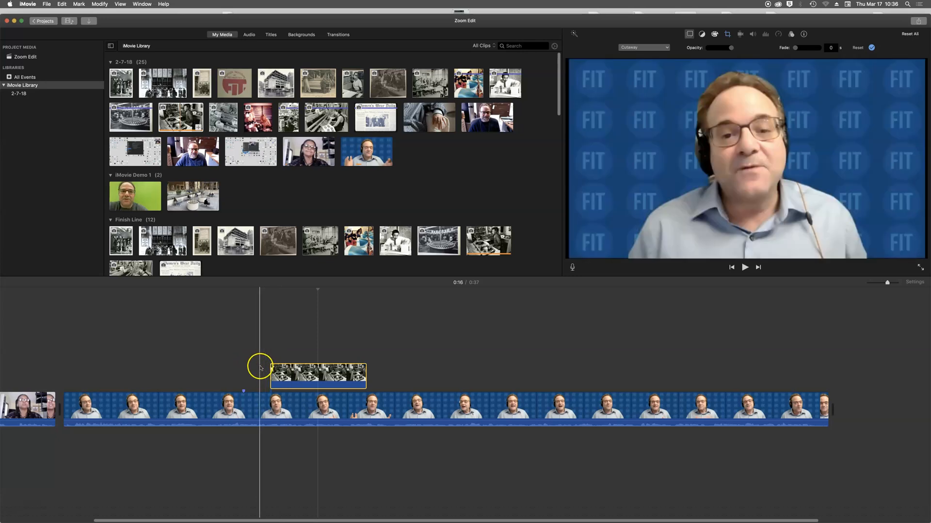
{"action": "key", "text": "space"}
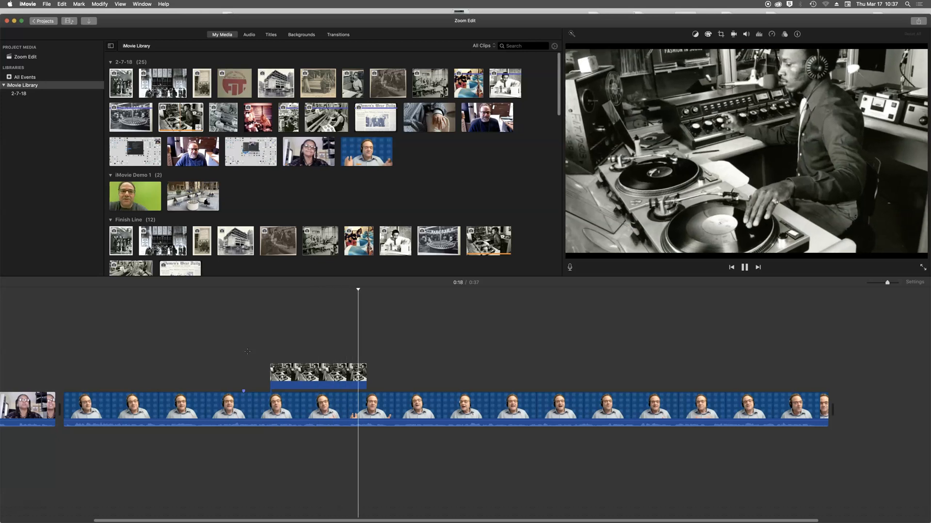
{"action": "key", "text": "space"}
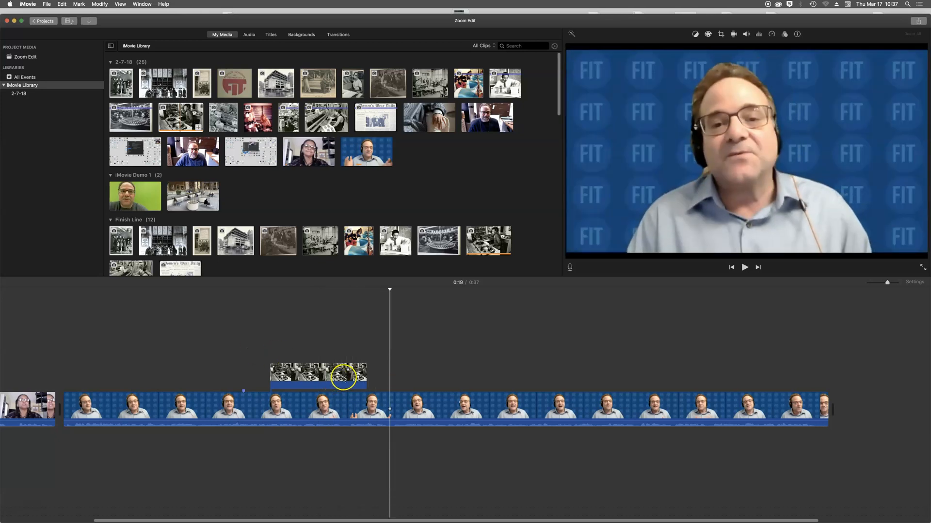
{"action": "mouse_move", "coordinate": [367, 376]}
{"action": "left_mouse_down"}
{"action": "mouse_move", "coordinate": [348, 375]}
{"action": "mouse_move", "coordinate": [355, 375]}
{"action": "left_mouse_up"}
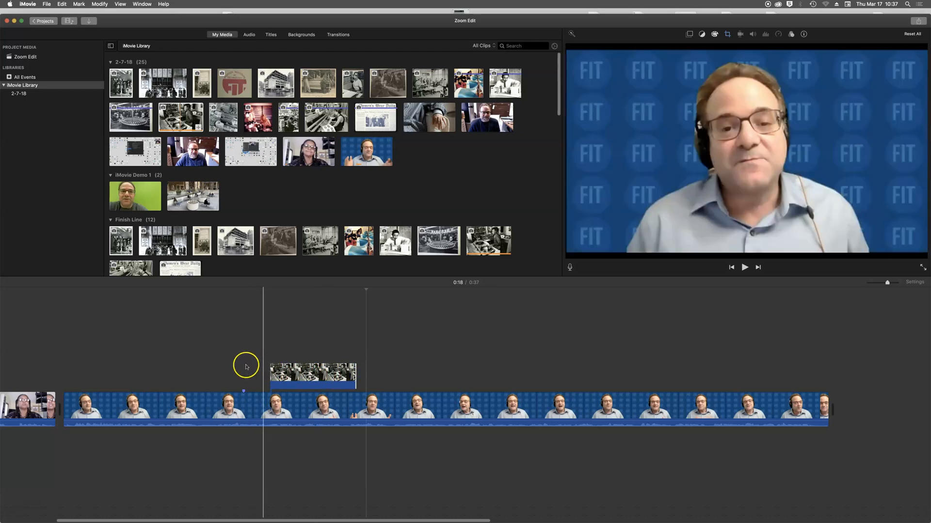
{"action": "left_click", "coordinate": [293, 372]}
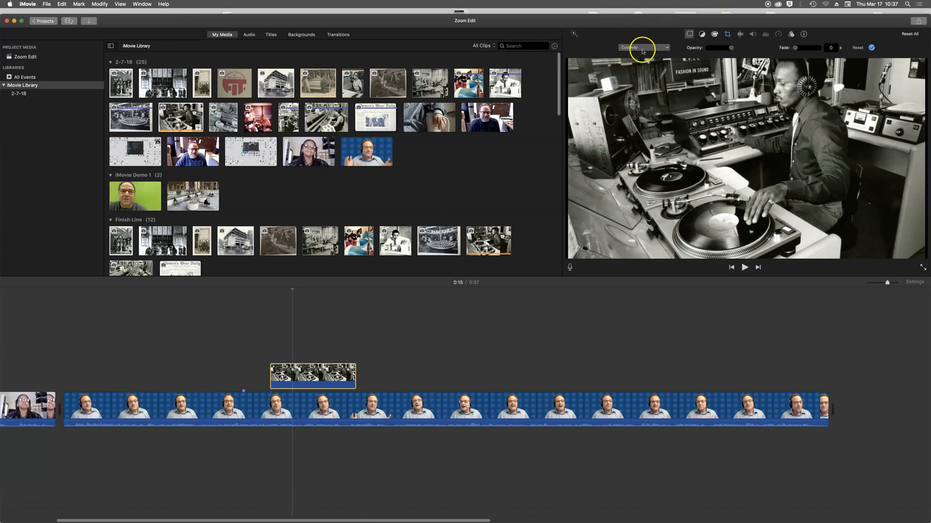
- Switch the DJ cutaway's overlay style to Picture in Picture, after briefly trying Split Screen
{"action": "left_click", "coordinate": [666, 49]}
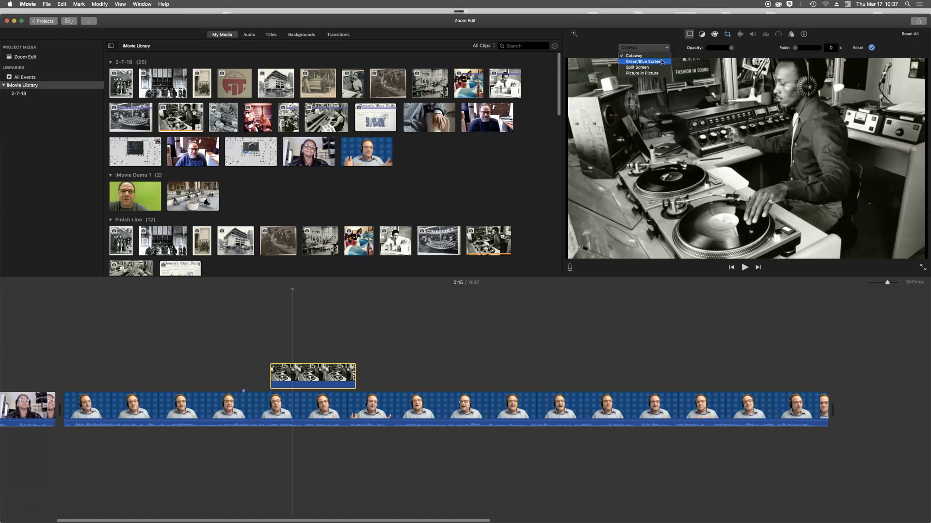
{"action": "left_click", "coordinate": [659, 69]}
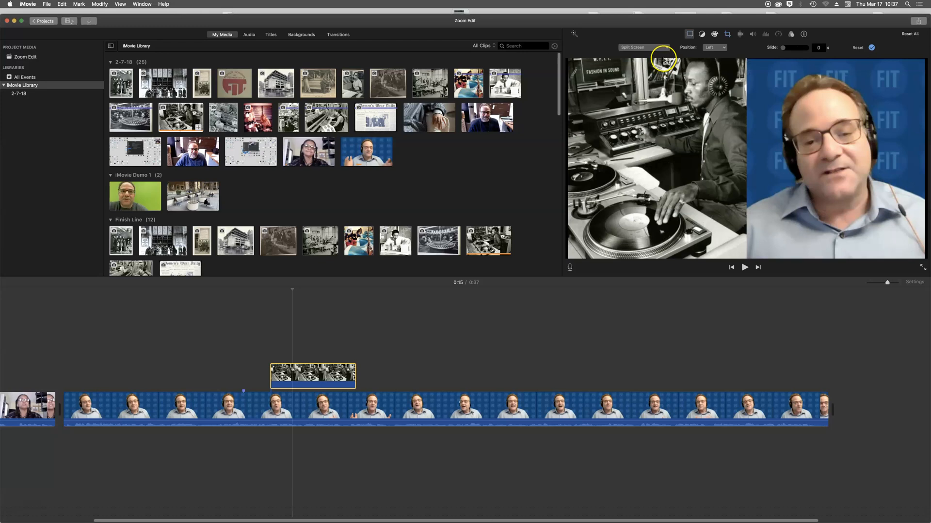
{"action": "left_click", "coordinate": [667, 49]}
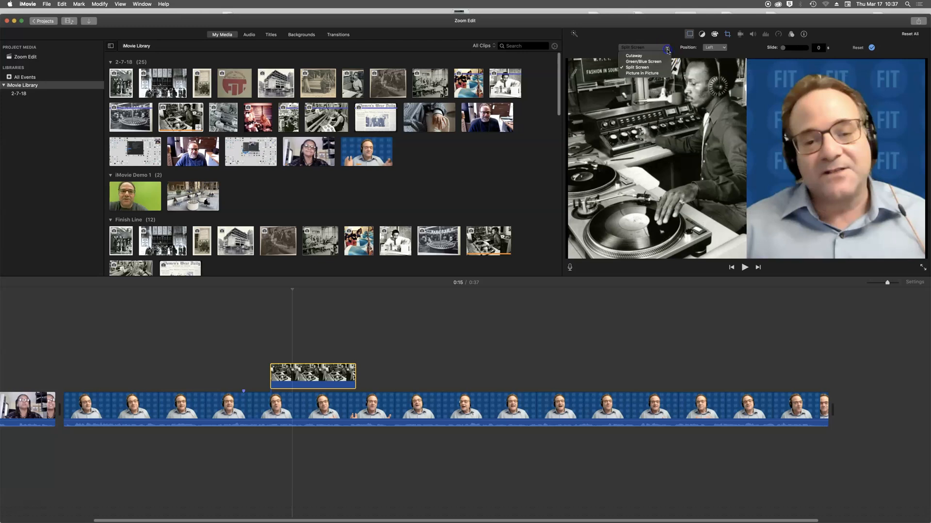
{"action": "left_click", "coordinate": [659, 74]}
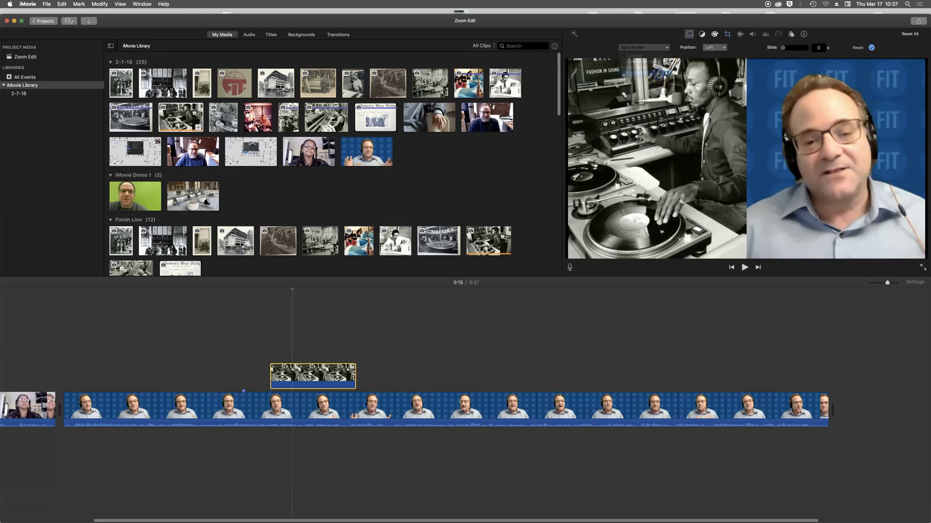
- Shift the DJ inset slightly up-right, enlarge it from its corner, and preview it
{"action": "left_click_drag", "start_coordinate": [825, 97], "coordinate": [849, 95]}
{"action": "left_click_drag", "start_coordinate": [812, 134], "coordinate": [805, 138]}
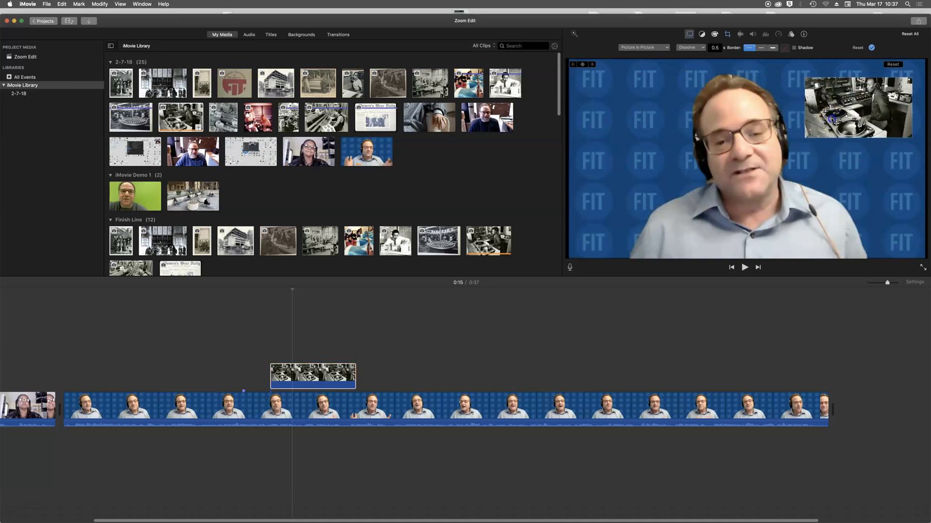
{"action": "mouse_move", "coordinate": [292, 291]}
{"action": "left_mouse_down"}
{"action": "mouse_move", "coordinate": [255, 291]}
{"action": "mouse_move", "coordinate": [284, 293]}
{"action": "left_mouse_up"}
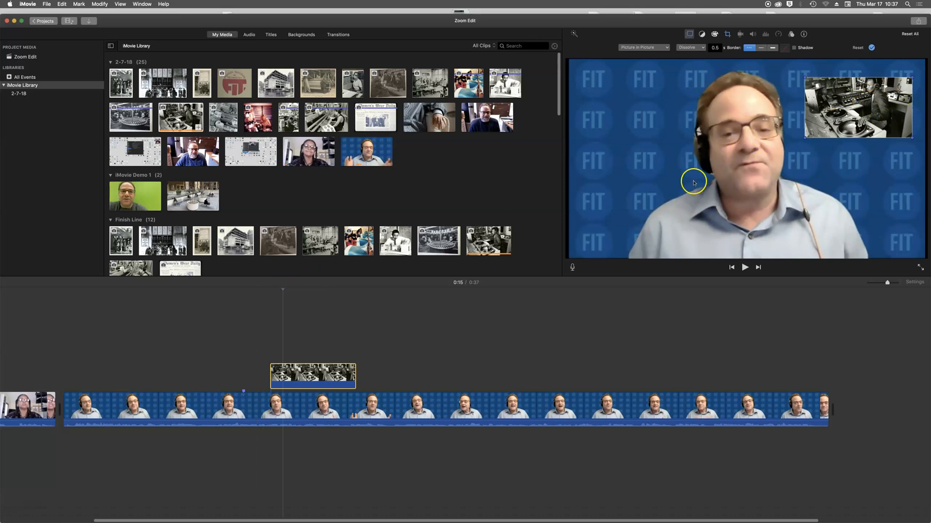
{"action": "left_click_drag", "start_coordinate": [282, 290], "coordinate": [259, 291]}
{"action": "key", "text": "space"}
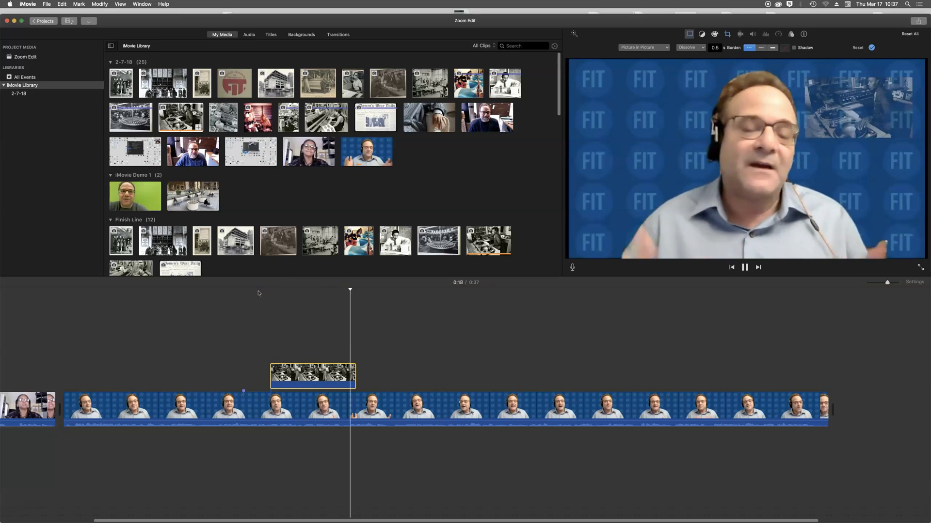
{"action": "key", "text": "space"}
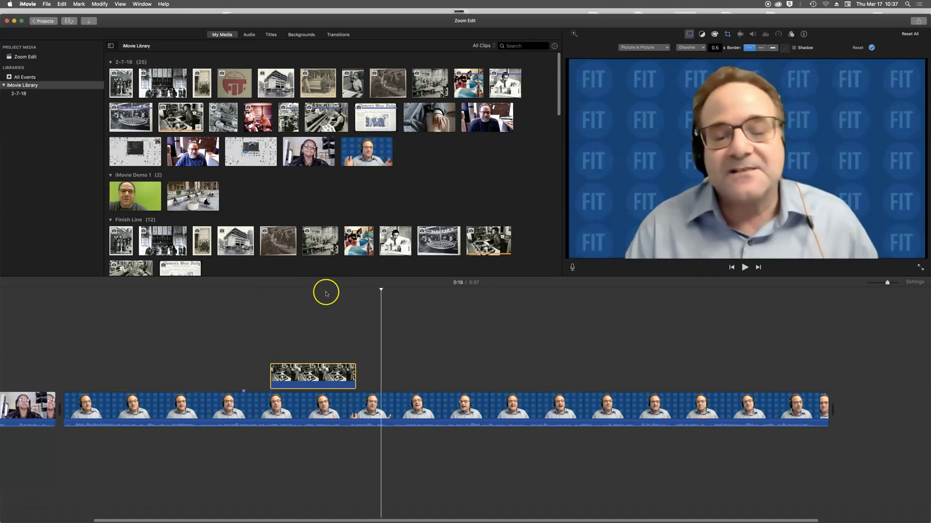
{"action": "left_click", "coordinate": [666, 48]}
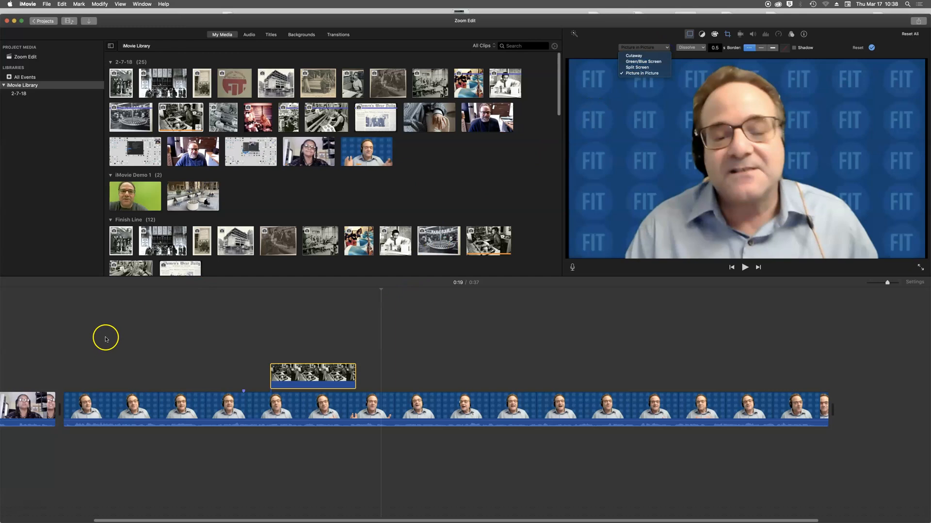
{"action": "left_click", "coordinate": [279, 374]}
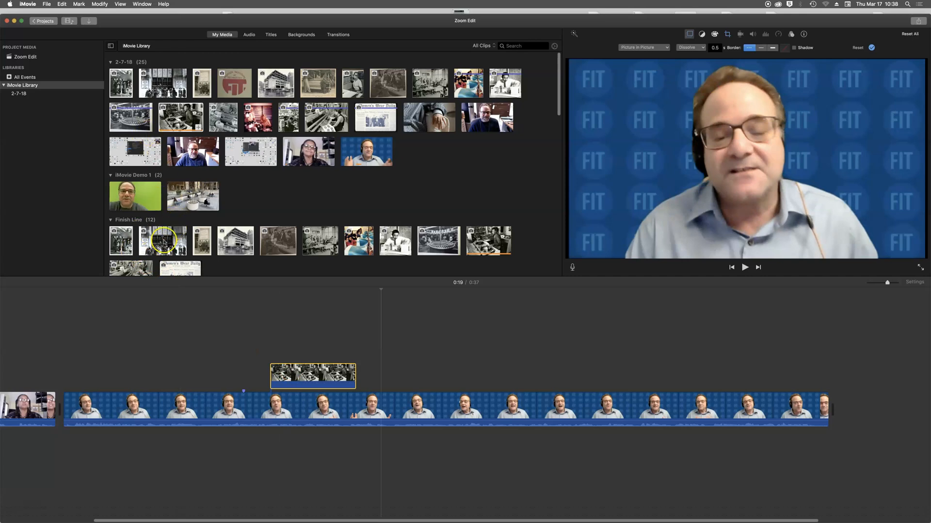
{"action": "left_click_drag", "start_coordinate": [187, 200], "coordinate": [837, 405]}
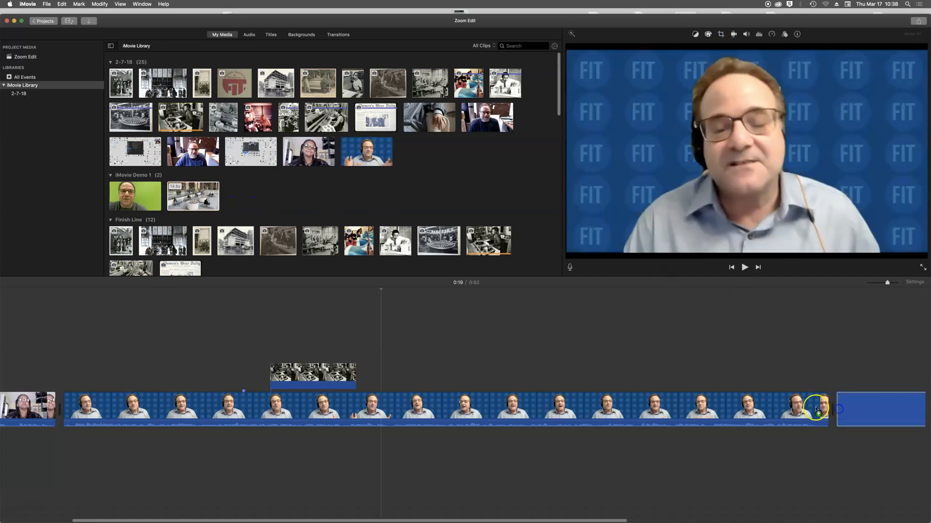
{"action": "left_click", "coordinate": [132, 196]}
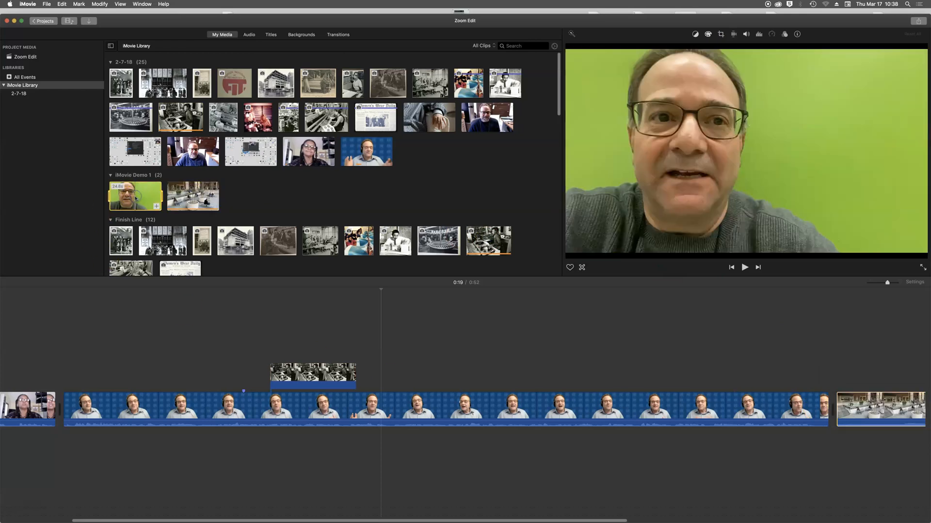
{"action": "left_click_drag", "start_coordinate": [136, 197], "coordinate": [841, 365]}
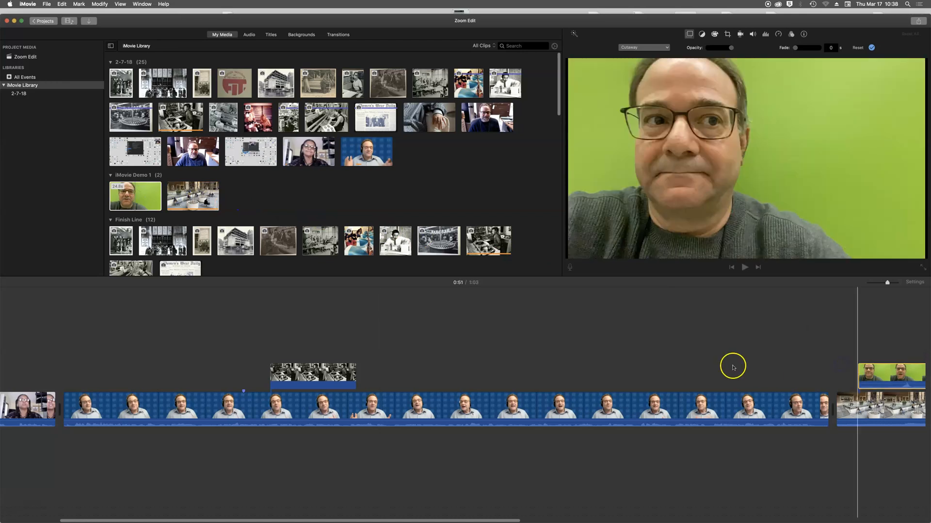
{"action": "left_click_drag", "start_coordinate": [482, 521], "coordinate": [666, 520]}
{"action": "key", "text": "space"}
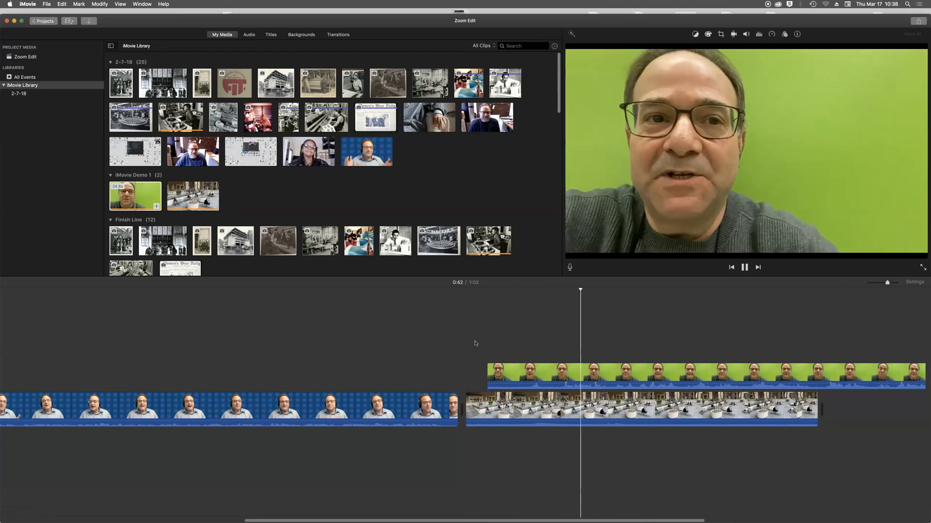
{"action": "key", "text": "space"}
{"action": "left_click", "coordinate": [502, 359]}
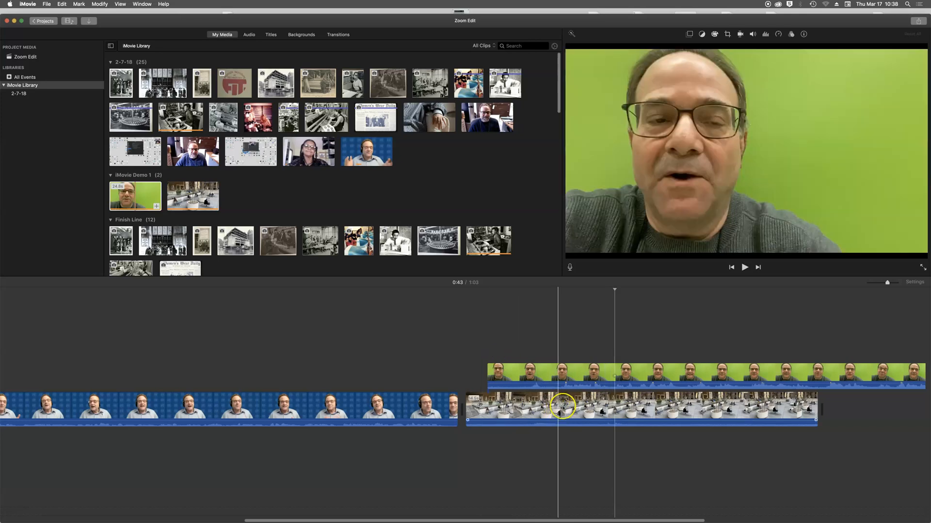
{"action": "left_click", "coordinate": [543, 406]}
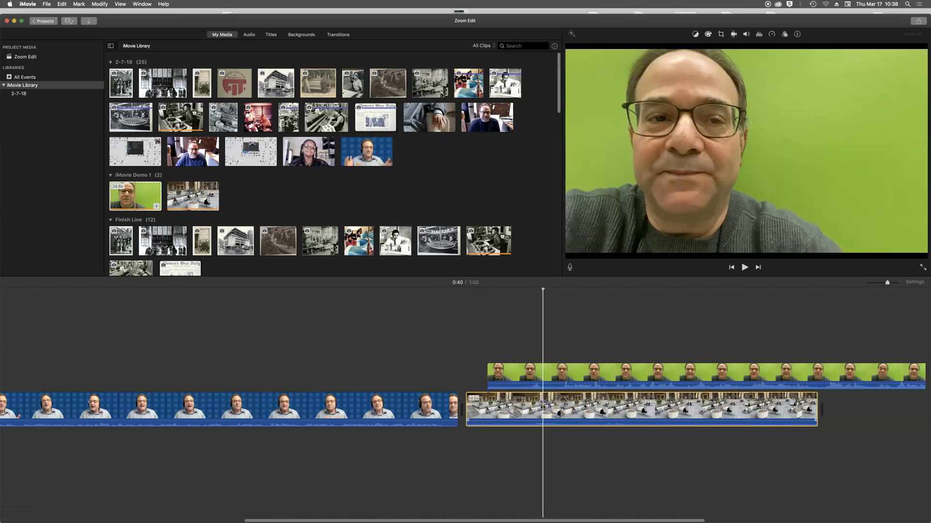
{"action": "key", "text": "Delete"}
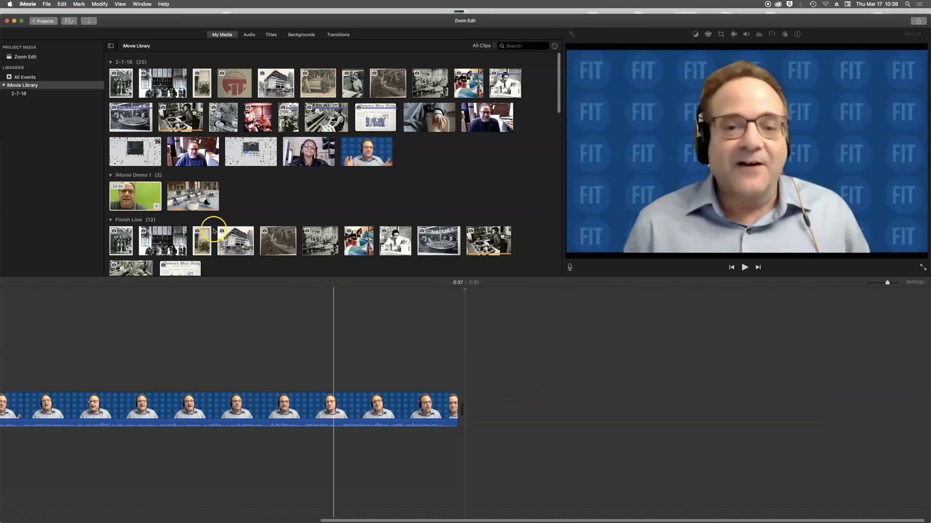
{"action": "left_click", "coordinate": [144, 194]}
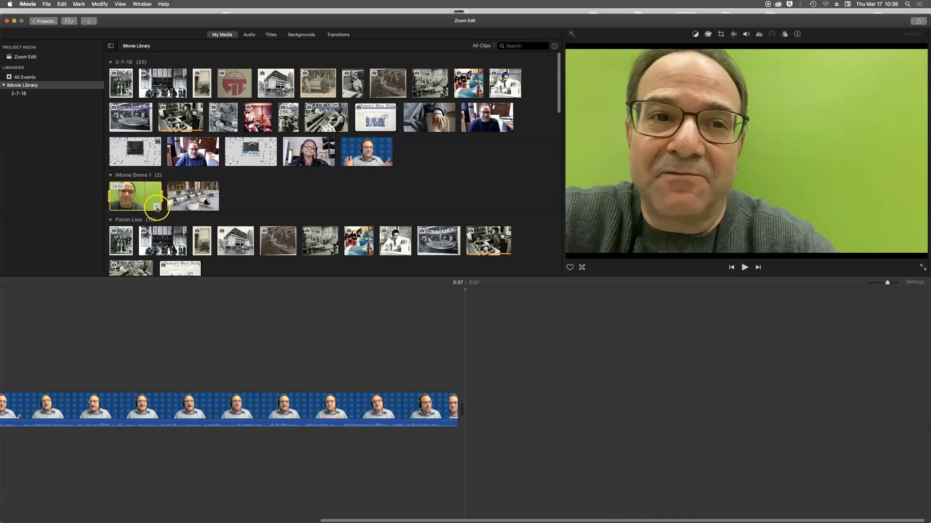
{"action": "left_click_drag", "start_coordinate": [193, 197], "coordinate": [478, 410]}
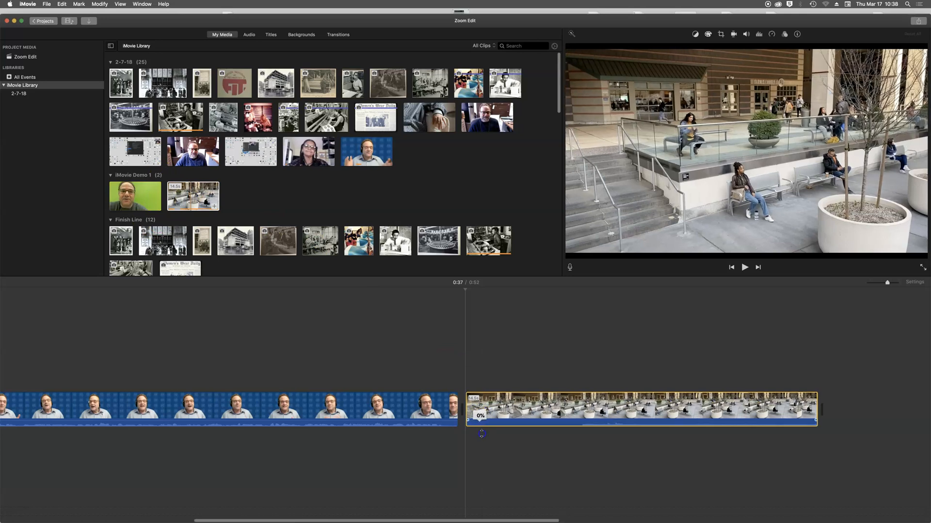
{"action": "left_click_drag", "start_coordinate": [141, 191], "coordinate": [476, 347]}
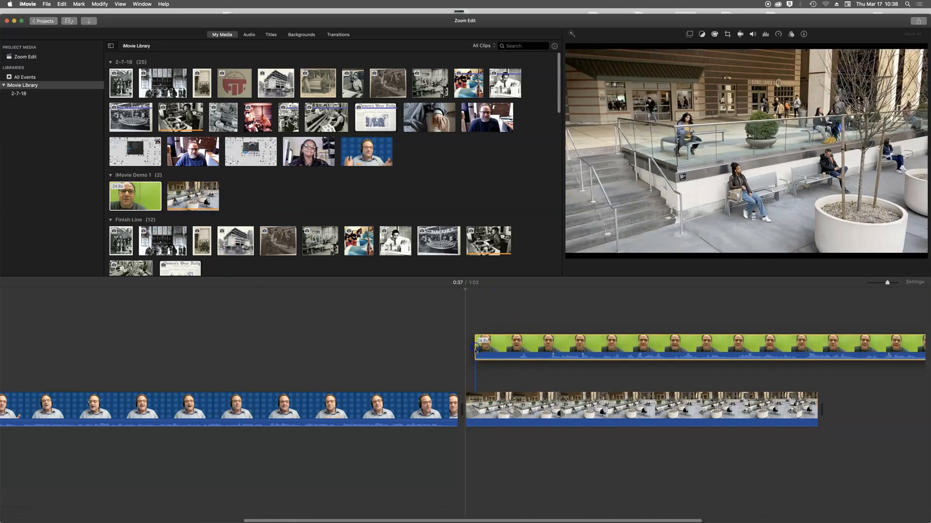
{"action": "left_click", "coordinate": [471, 326]}
{"action": "key", "text": "space"}
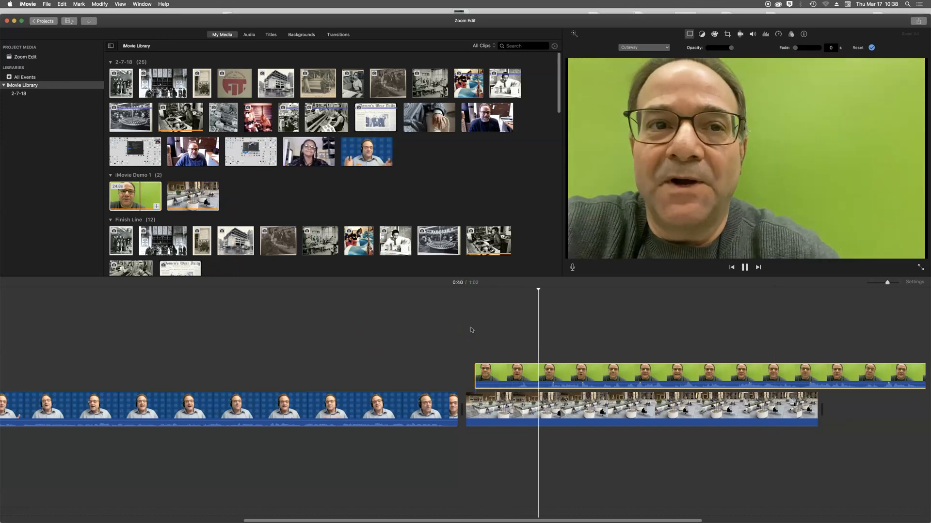
{"action": "left_click", "coordinate": [588, 386]}
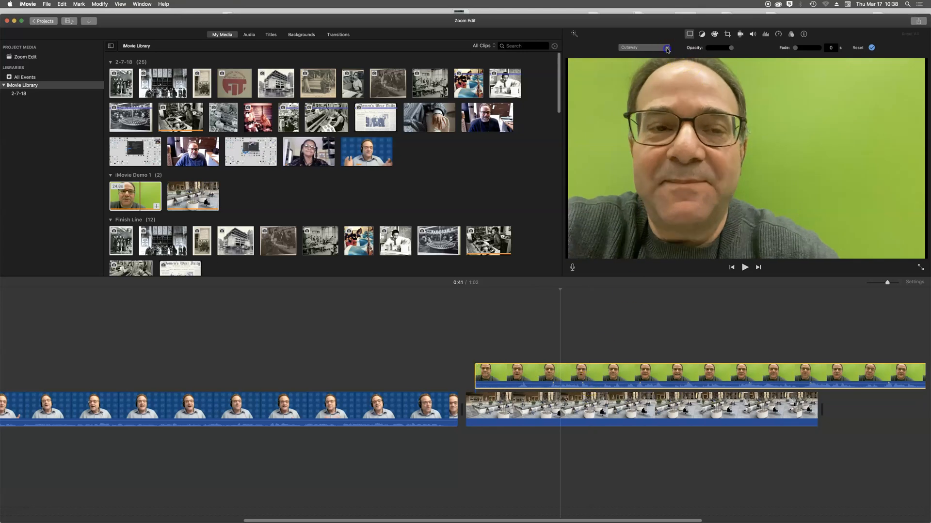
{"action": "left_click", "coordinate": [662, 62]}
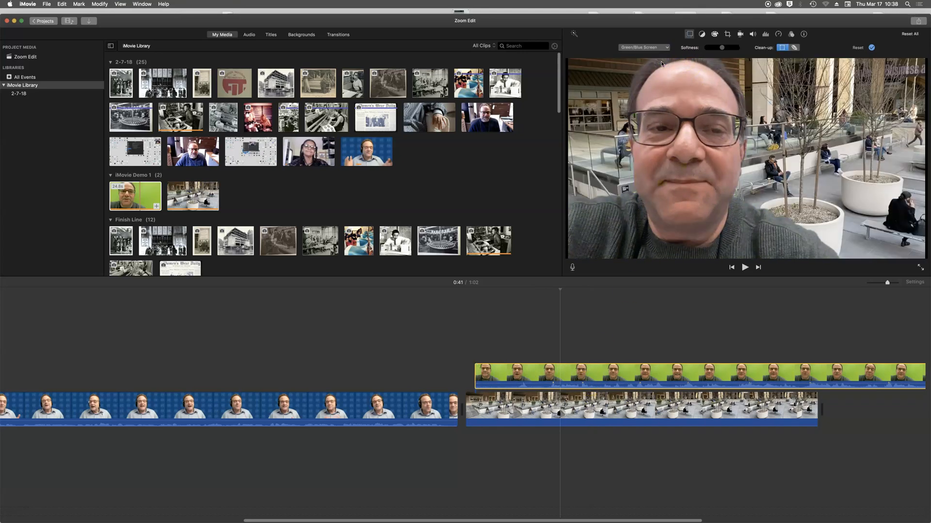
{"action": "key", "text": "space"}
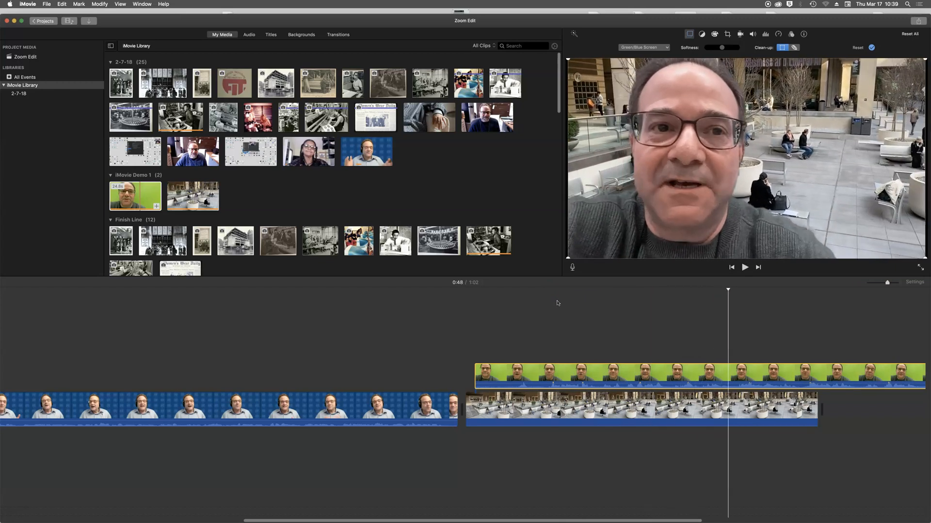
{"action": "left_click", "coordinate": [575, 308]}
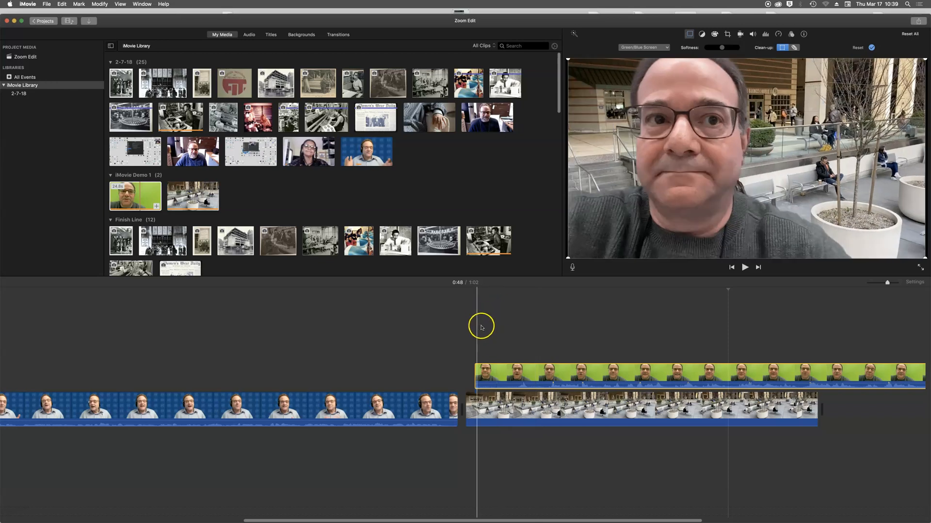
{"action": "left_click_drag", "start_coordinate": [477, 369], "coordinate": [474, 370]}
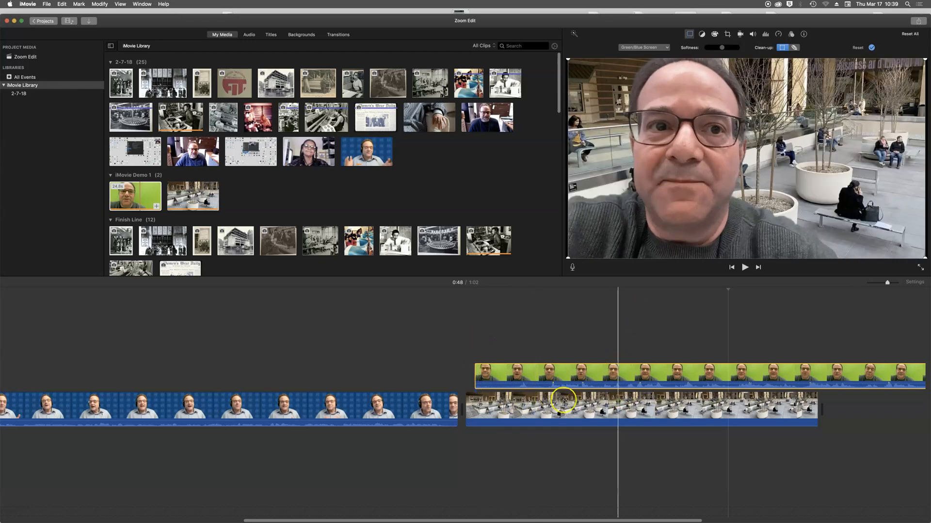
{"action": "left_click_drag", "start_coordinate": [619, 369], "coordinate": [660, 402]}
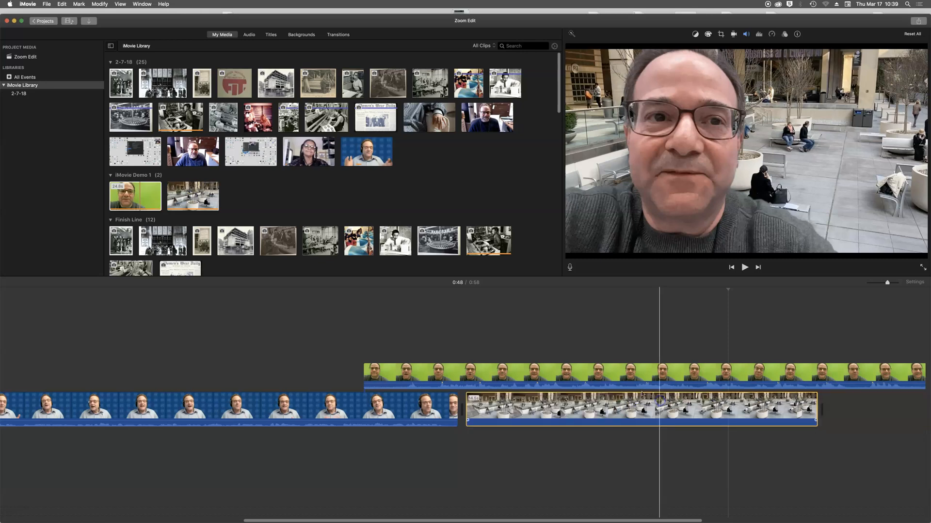
{"action": "left_click", "coordinate": [627, 404]}
{"action": "key", "text": "Delete"}
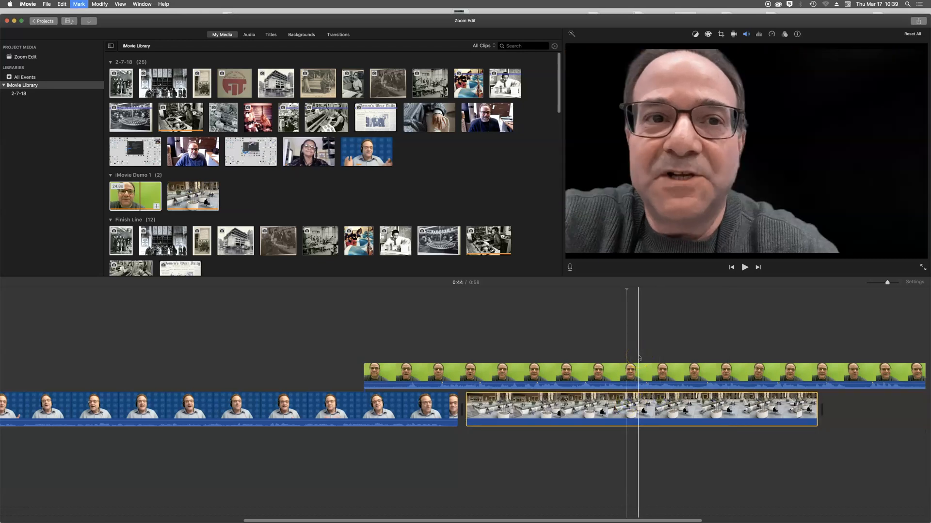
{"action": "left_click", "coordinate": [631, 372]}
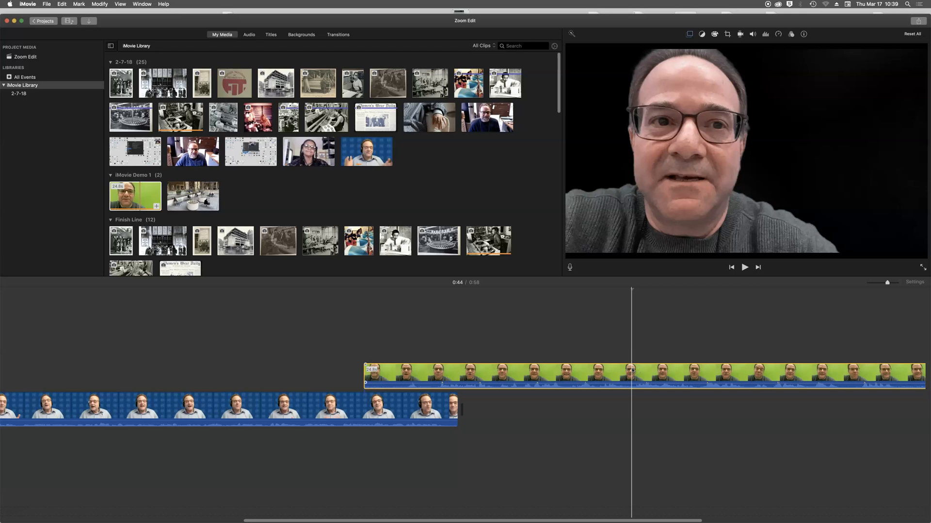
{"action": "key", "text": "Delete"}
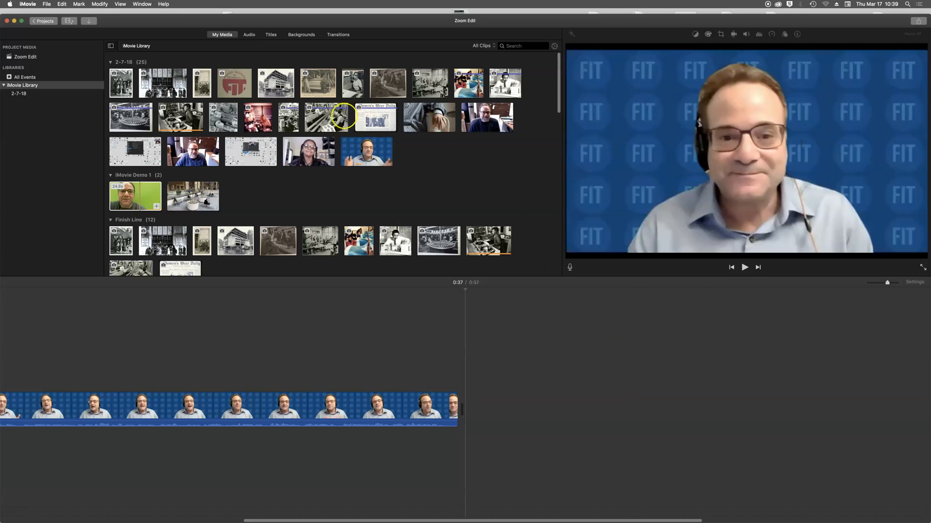
{"action": "left_click_drag", "start_coordinate": [380, 520], "coordinate": [138, 521]}
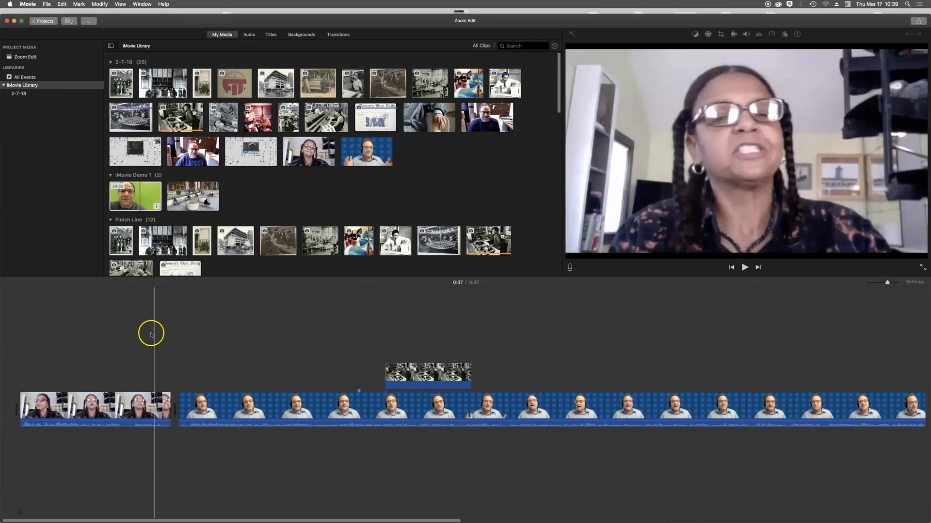
- Place the Blobs background at the project start with a Reveal title over it
{"action": "left_click", "coordinate": [307, 37]}
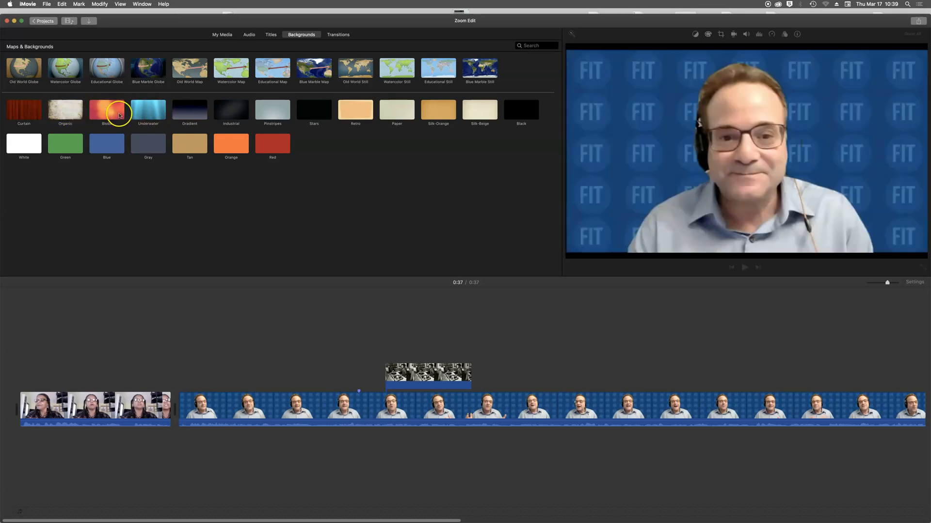
{"action": "left_click_drag", "start_coordinate": [107, 111], "coordinate": [16, 410]}
{"action": "left_click", "coordinate": [271, 35]}
{"action": "left_click_drag", "start_coordinate": [189, 88], "coordinate": [131, 155]}
{"action": "left_click_drag", "start_coordinate": [41, 340], "coordinate": [43, 377]}
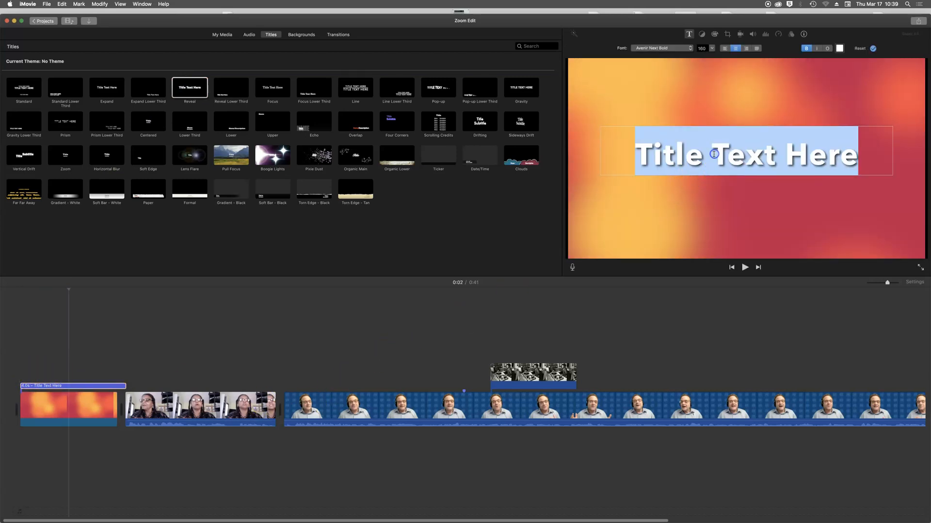
- Change the title text to 'Edit 101', trim it to 3.6 seconds, and play from the start
{"action": "type", "text": "Edit"}
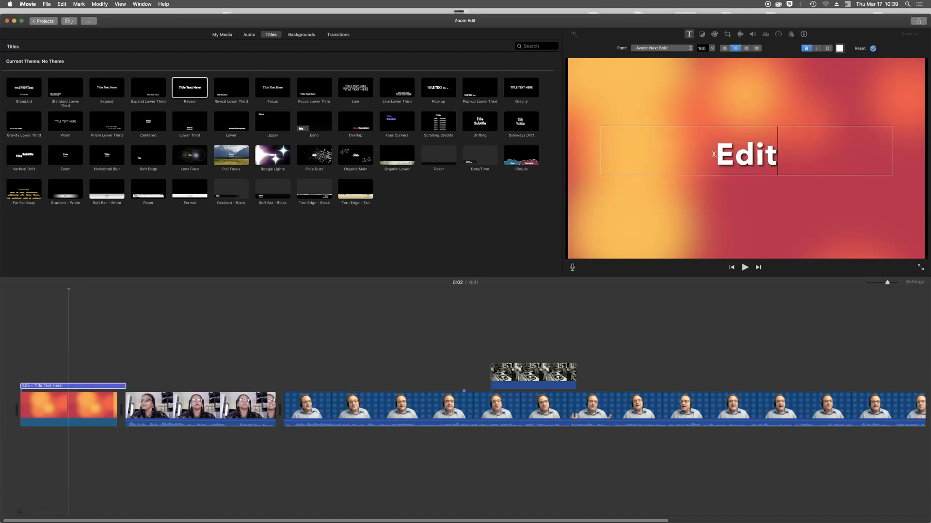
{"action": "type", "text": " 101"}
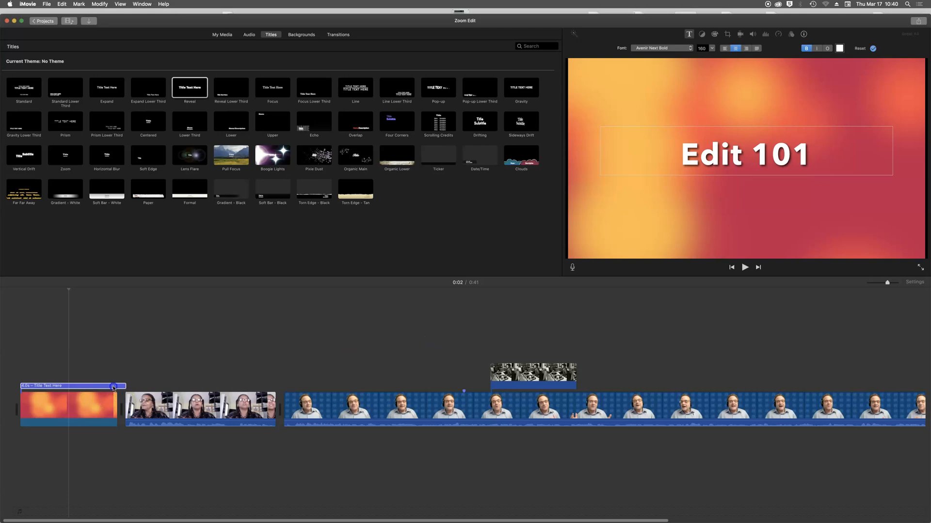
{"action": "left_click_drag", "start_coordinate": [113, 385], "coordinate": [107, 385]}
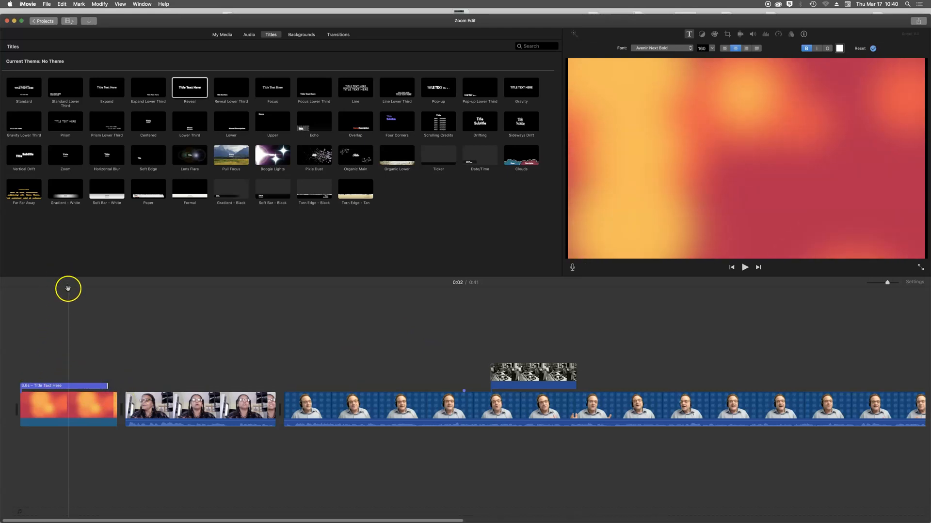
{"action": "left_click_drag", "start_coordinate": [16, 296], "coordinate": [9, 298]}
{"action": "key", "text": "space"}
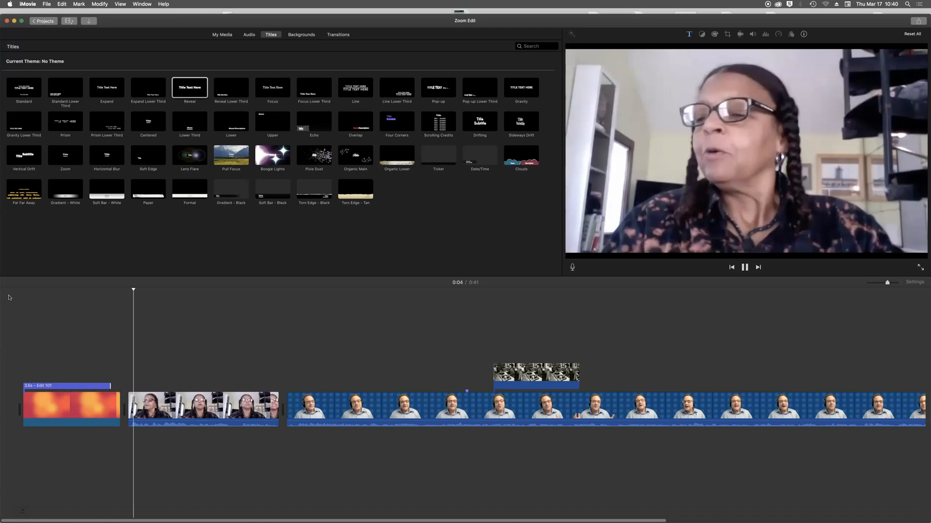
{"action": "key", "text": "space"}
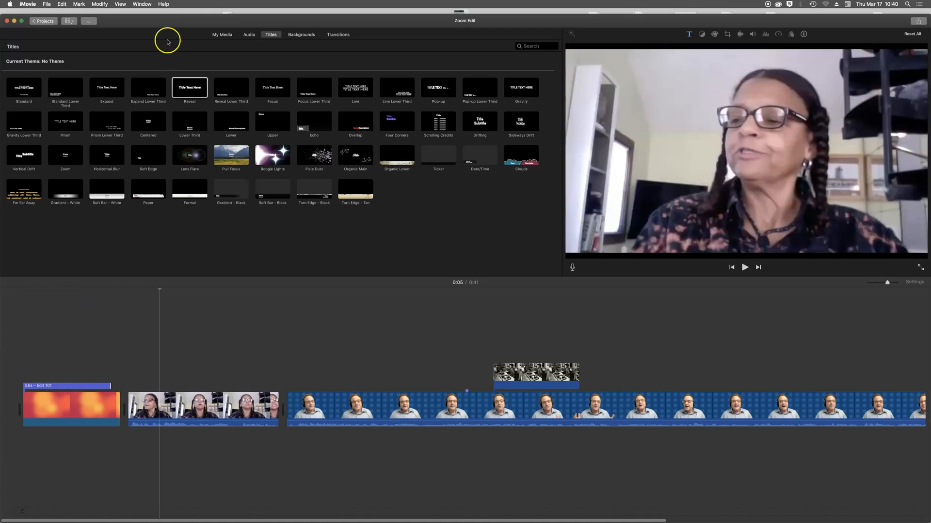
- Select the GarageBand song Mixdown and mark its opening portion
{"action": "left_click", "coordinate": [249, 36]}
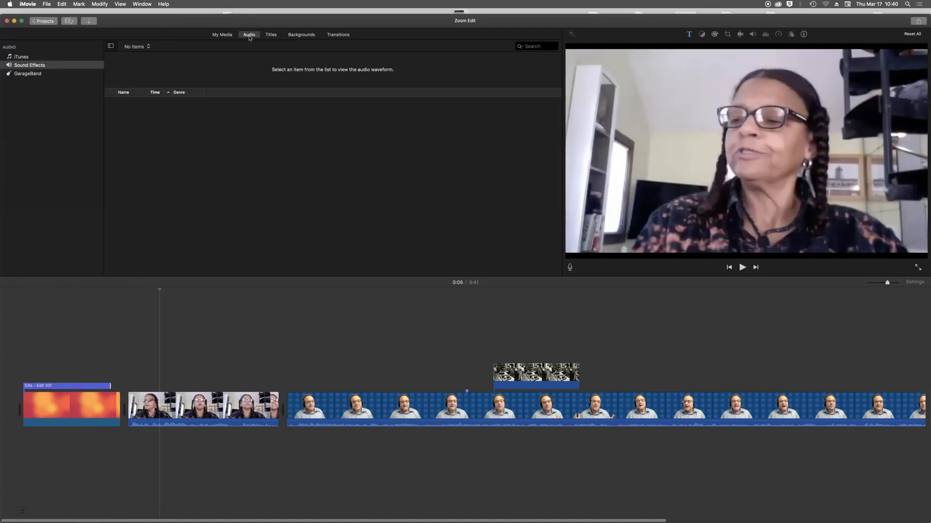
{"action": "left_click", "coordinate": [42, 74]}
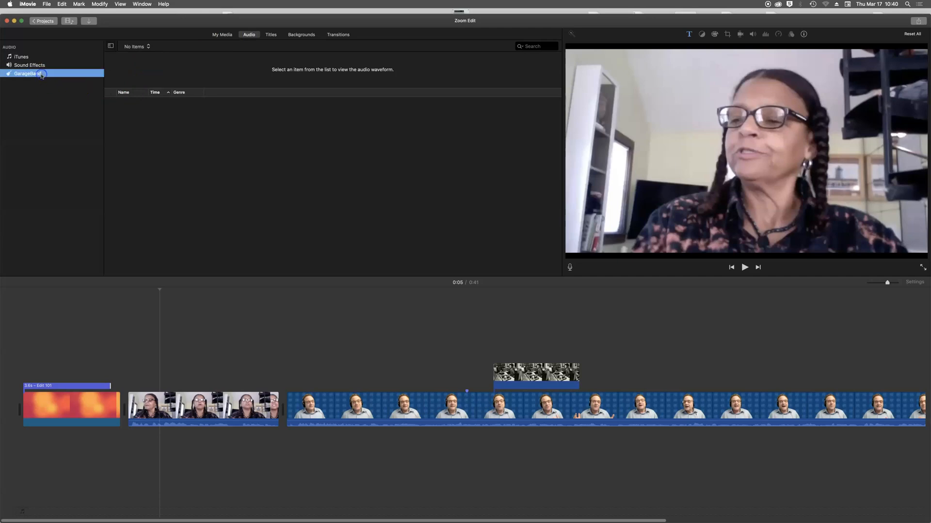
{"action": "left_click", "coordinate": [162, 69]}
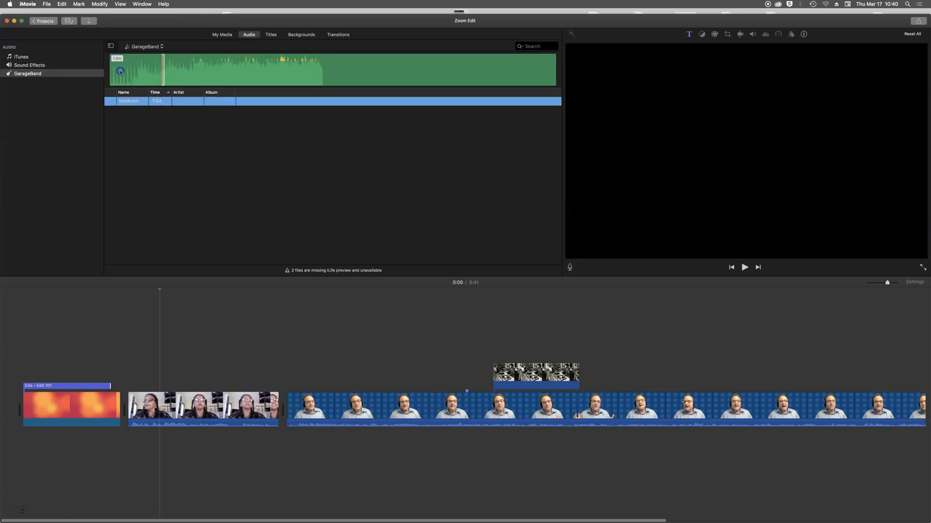
{"action": "left_click", "coordinate": [166, 70]}
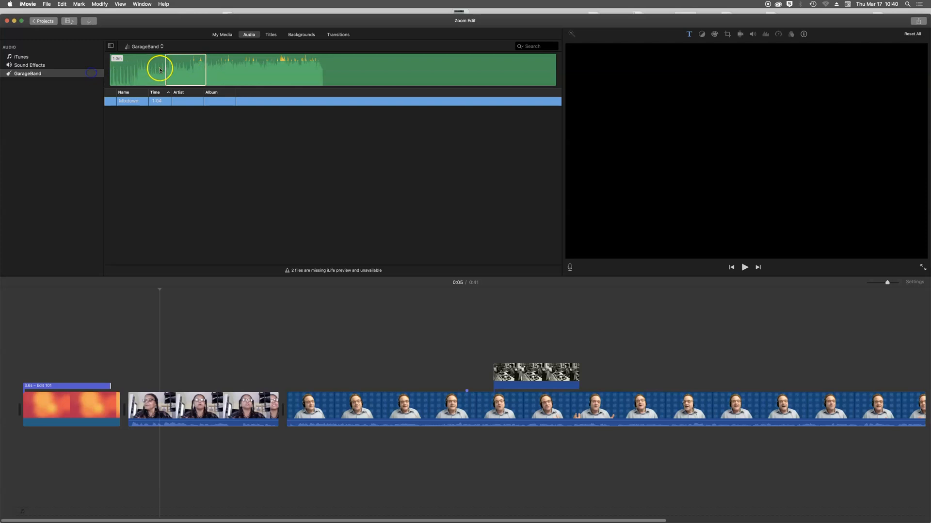
{"action": "left_click_drag", "start_coordinate": [160, 69], "coordinate": [92, 66]}
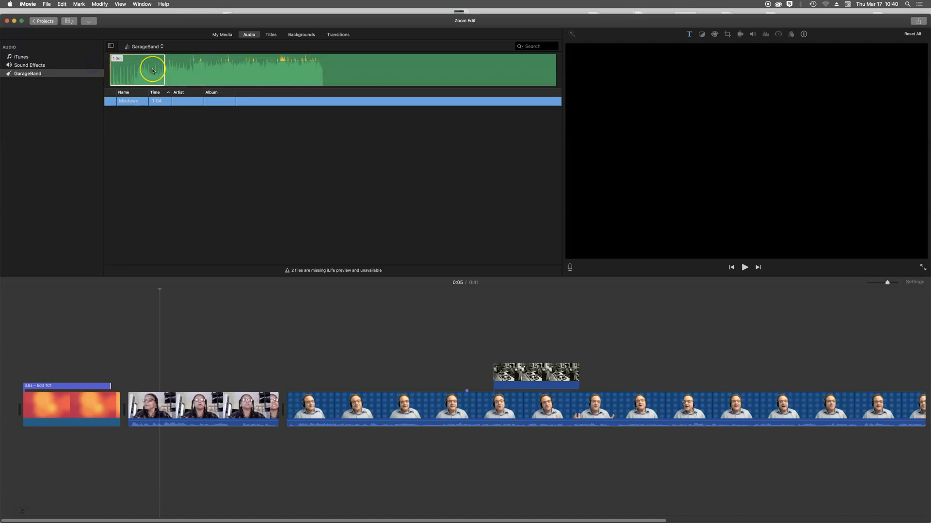
- Place the marked Mixdown music at the project start and play it back
{"action": "left_click_drag", "start_coordinate": [150, 70], "coordinate": [73, 450]}
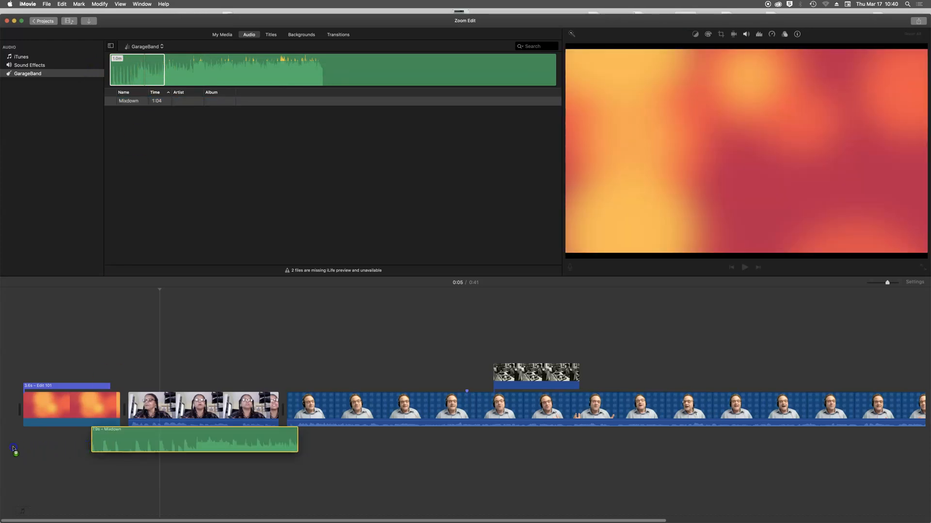
{"action": "left_click_drag", "start_coordinate": [13, 448], "coordinate": [14, 447]}
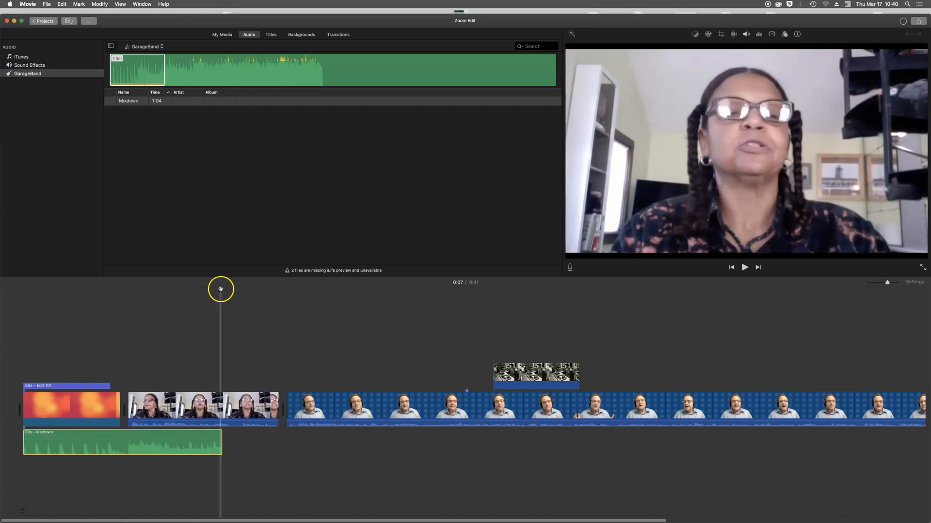
{"action": "left_click", "coordinate": [12, 302]}
{"action": "key", "text": "space"}
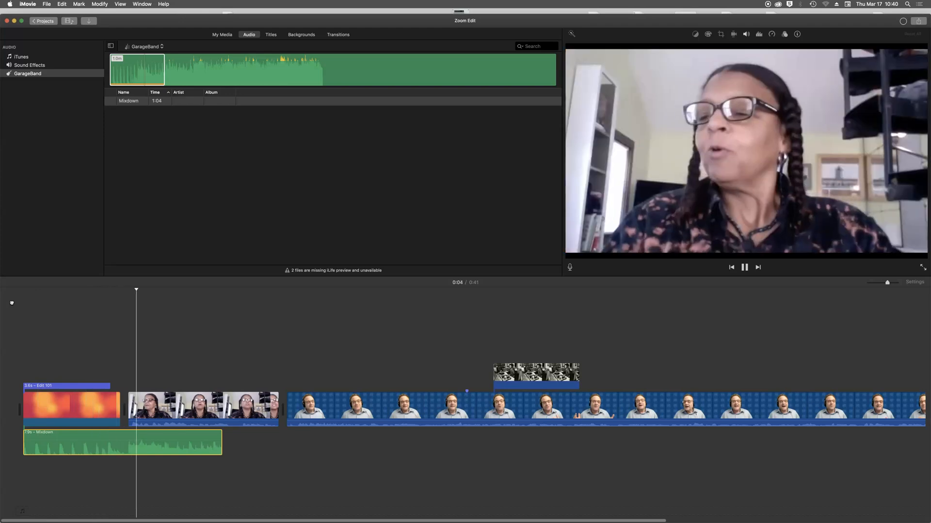
{"action": "key", "text": "space"}
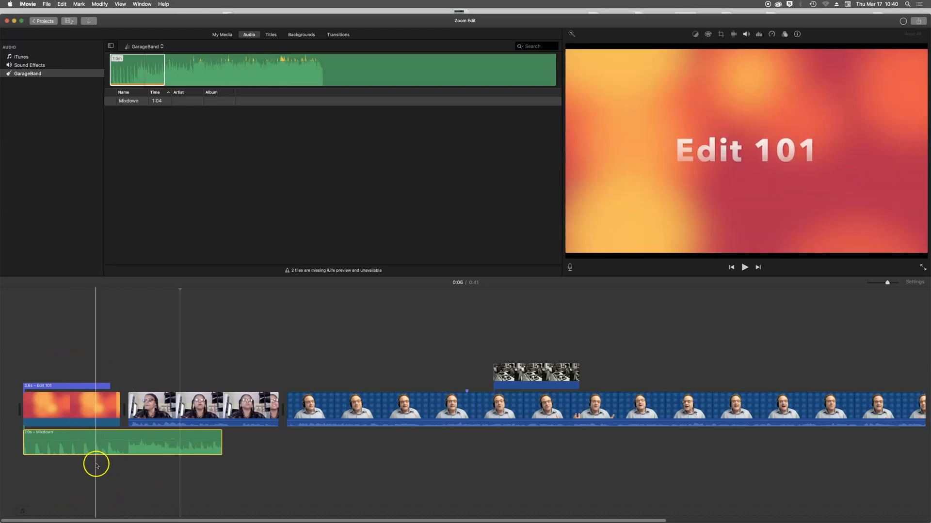
- Lower the Mixdown volume to 79% and add volume keyframes just after the title
{"action": "left_click_drag", "start_coordinate": [98, 440], "coordinate": [98, 443]}
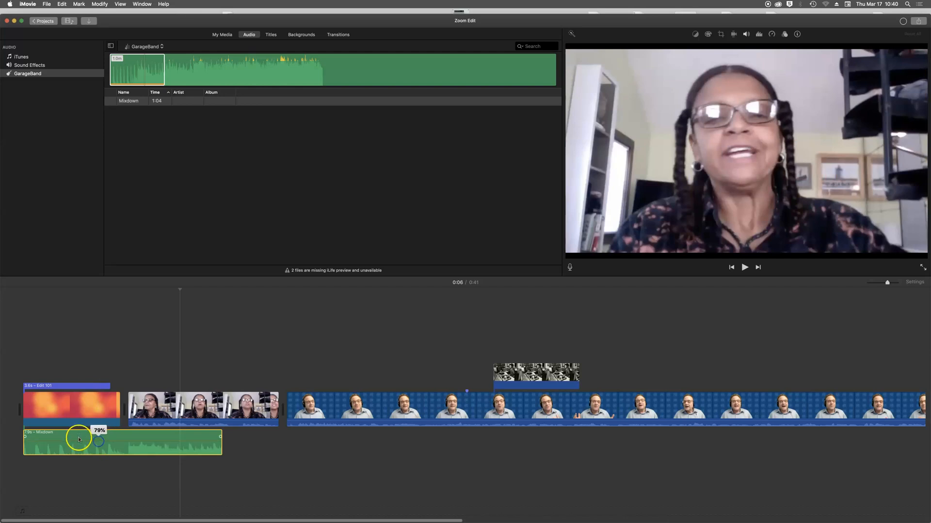
{"action": "left_click_drag", "start_coordinate": [79, 440], "coordinate": [97, 438]}
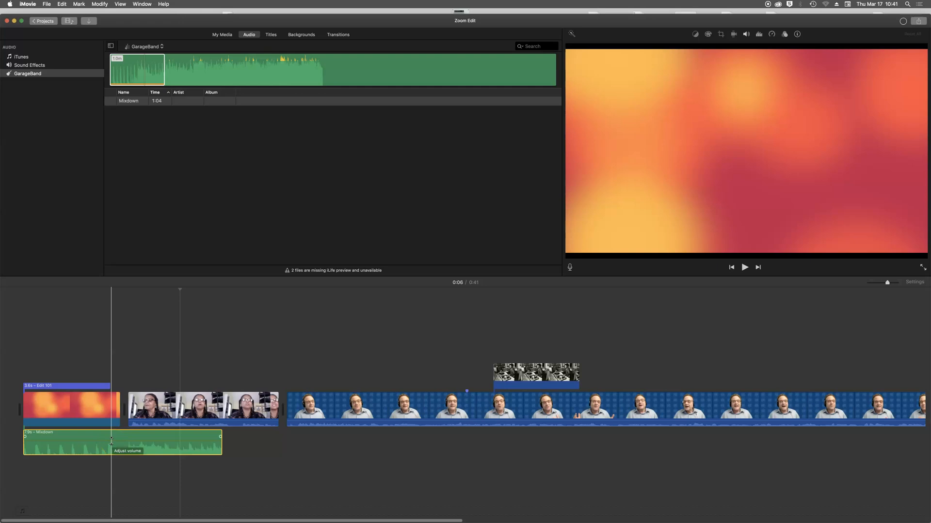
{"action": "left_click", "coordinate": [112, 441]}
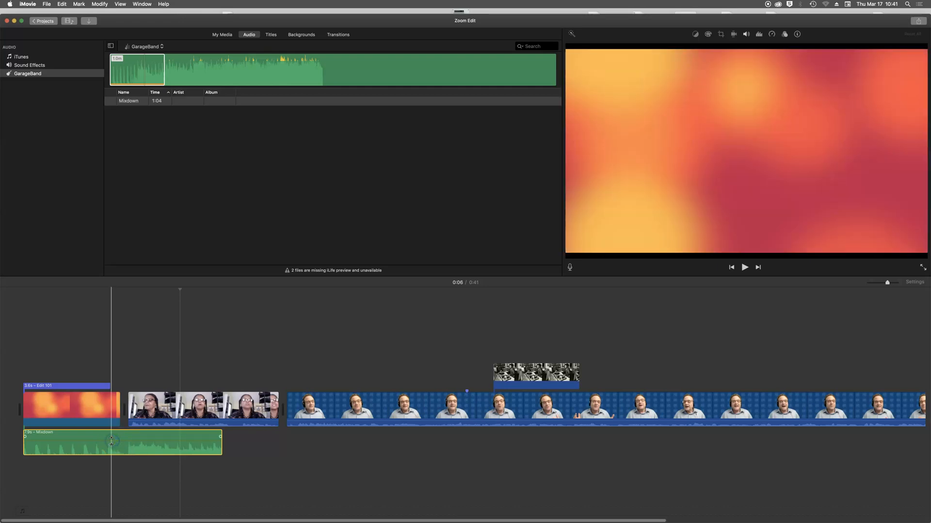
{"action": "left_click", "coordinate": [112, 441]}
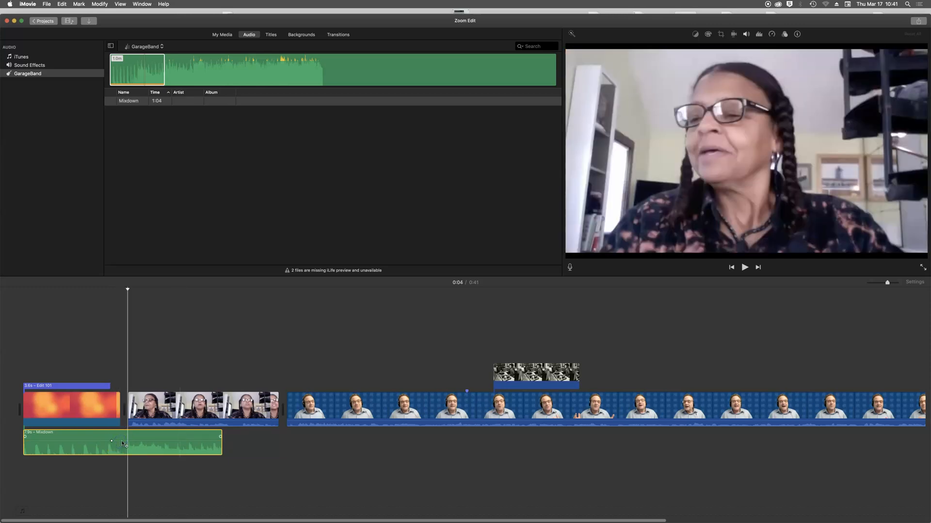
- Drop the later music keyframe to about 2% and play back to hear the dip
{"action": "left_click", "coordinate": [121, 442]}
{"action": "left_click_drag", "start_coordinate": [121, 443], "coordinate": [121, 447]}
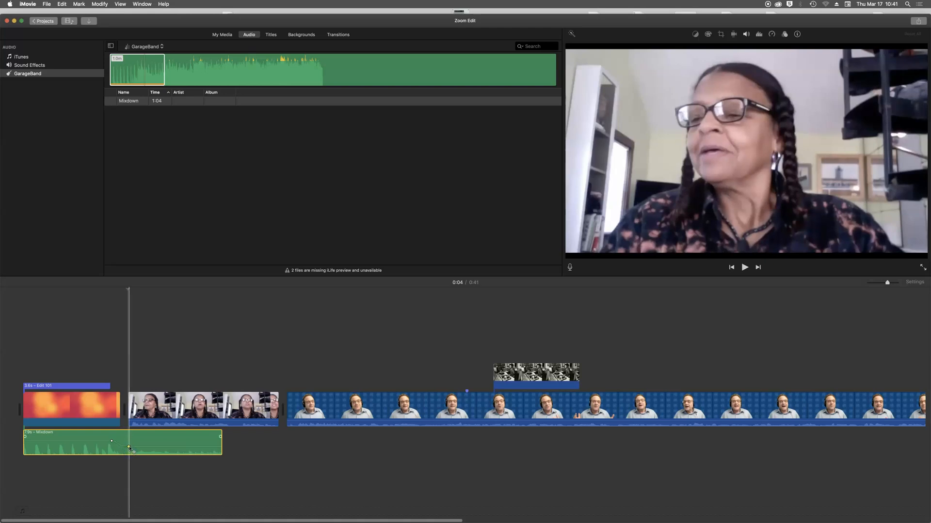
{"action": "left_click_drag", "start_coordinate": [129, 448], "coordinate": [128, 450]}
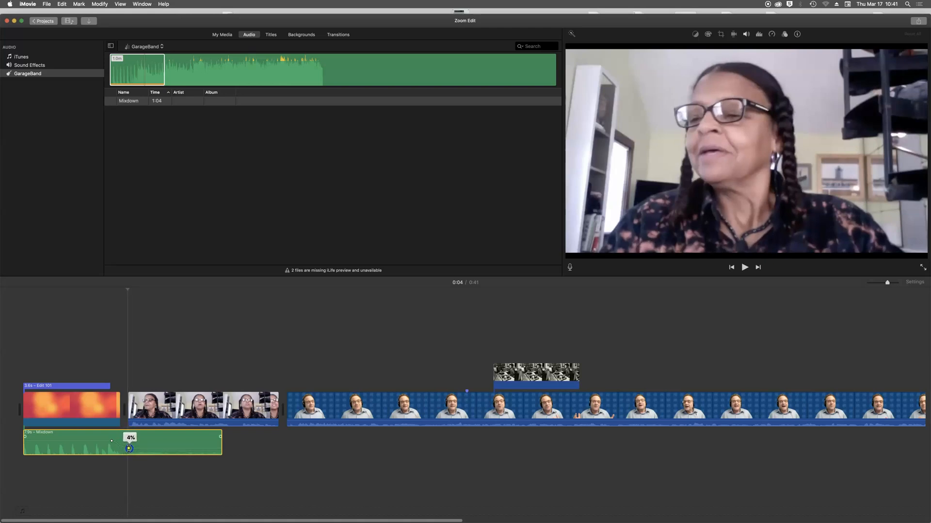
{"action": "left_click", "coordinate": [60, 361]}
{"action": "key", "text": "space"}
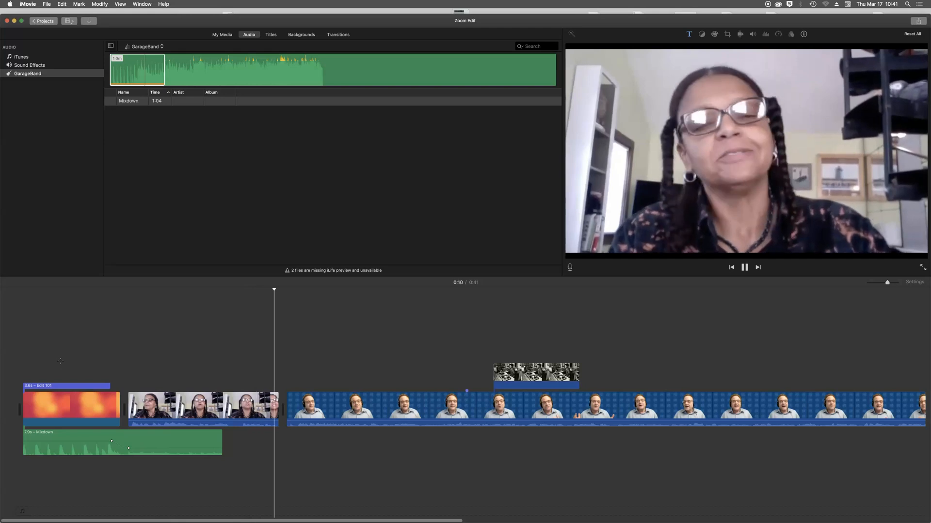
{"action": "key", "text": "space"}
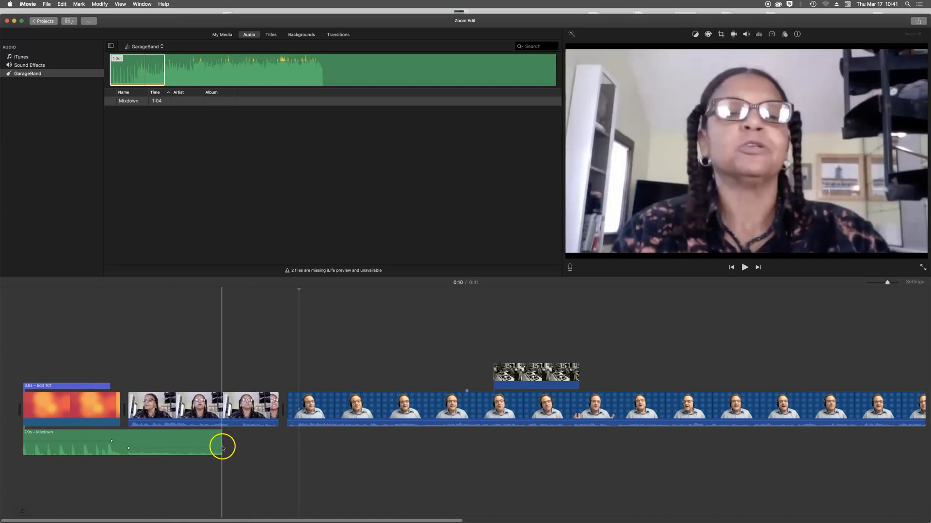
- Extend the Mixdown music to the end of the woman's clip and reposition a volume keyframe
{"action": "left_click_drag", "start_coordinate": [222, 448], "coordinate": [284, 451]}
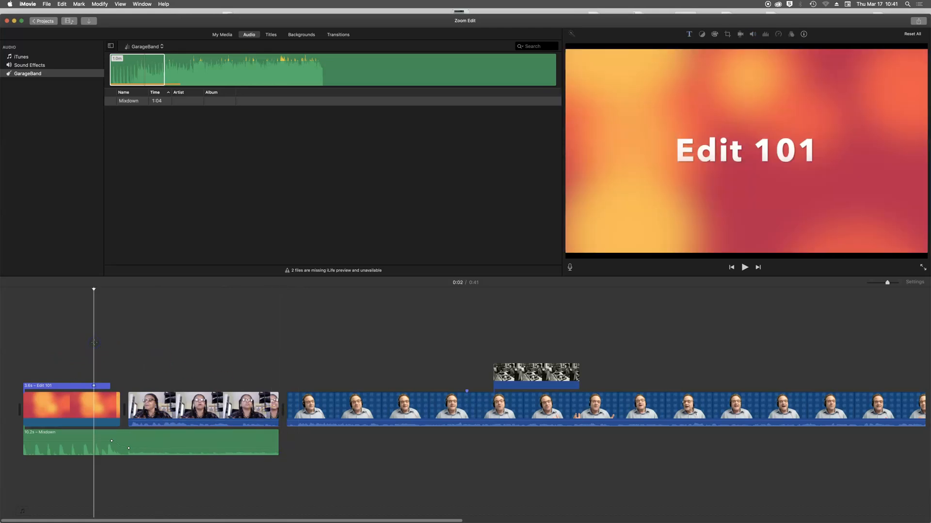
{"action": "key", "text": "space"}
{"action": "left_click", "coordinate": [116, 412]}
{"action": "left_click_drag", "start_coordinate": [128, 448], "coordinate": [132, 448]}
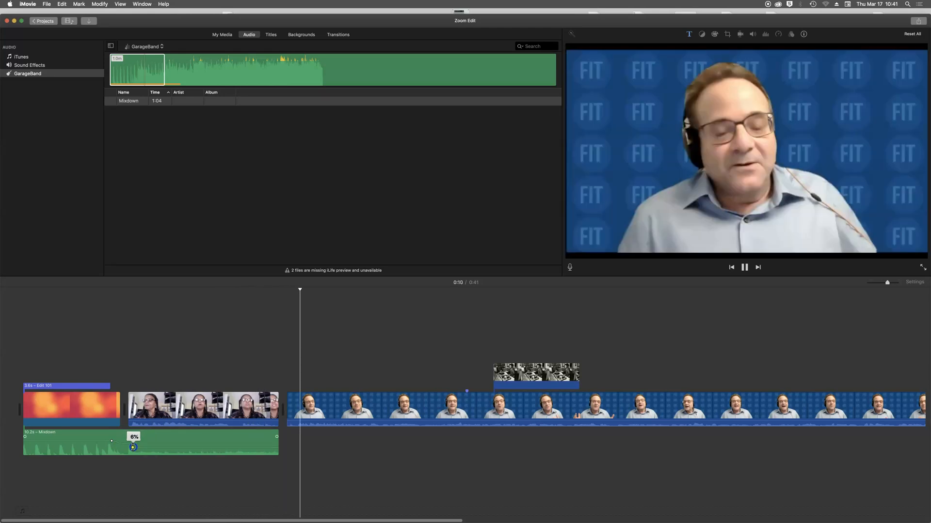
{"action": "key", "text": "space"}
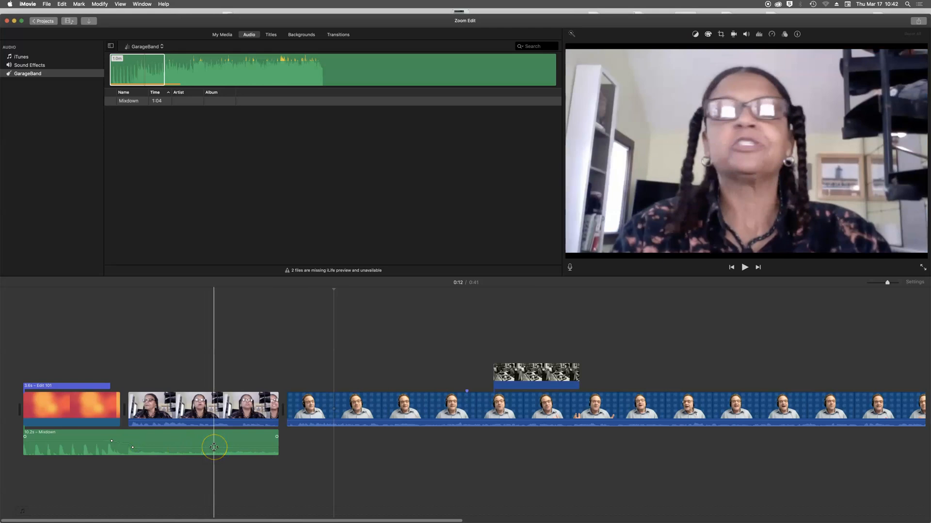
- Fade the music's end down to 0% and replay from the title
{"action": "left_click_drag", "start_coordinate": [214, 448], "coordinate": [222, 456]}
{"action": "left_click", "coordinate": [81, 365]}
{"action": "key", "text": "space"}
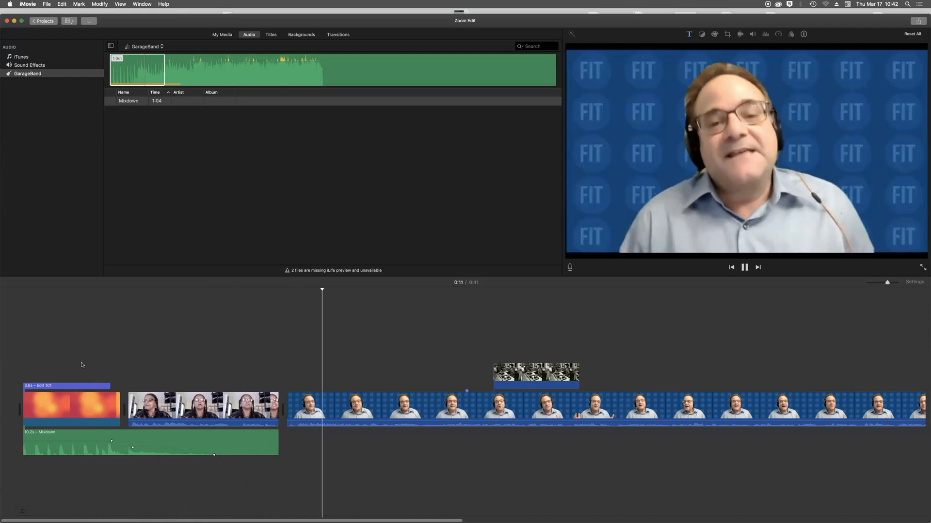
{"action": "key", "text": "space"}
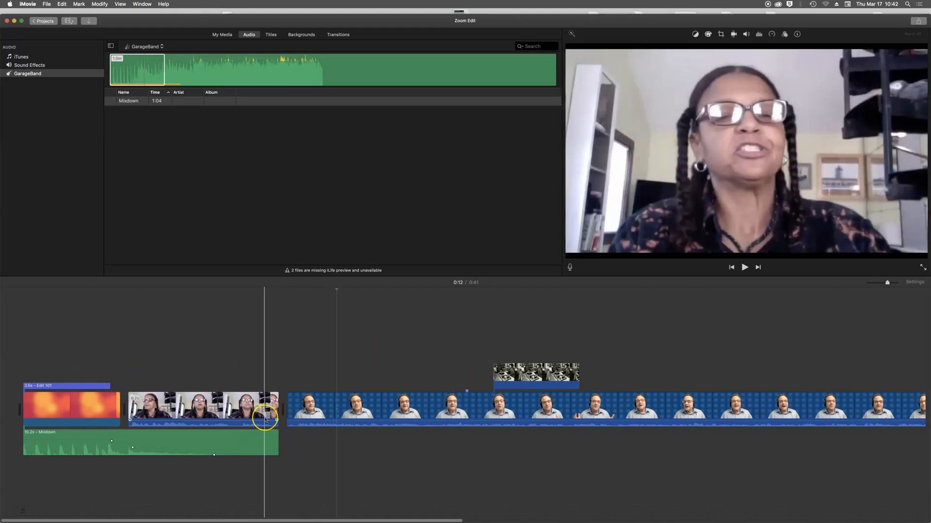
- Add a Reveal Lower Third over the woman's clip and enter the speaker's name
{"action": "left_click", "coordinate": [271, 34]}
{"action": "left_click_drag", "start_coordinate": [233, 92], "coordinate": [171, 381]}
{"action": "double_click", "coordinate": [197, 373]}
{"action": "left_click", "coordinate": [651, 213]}
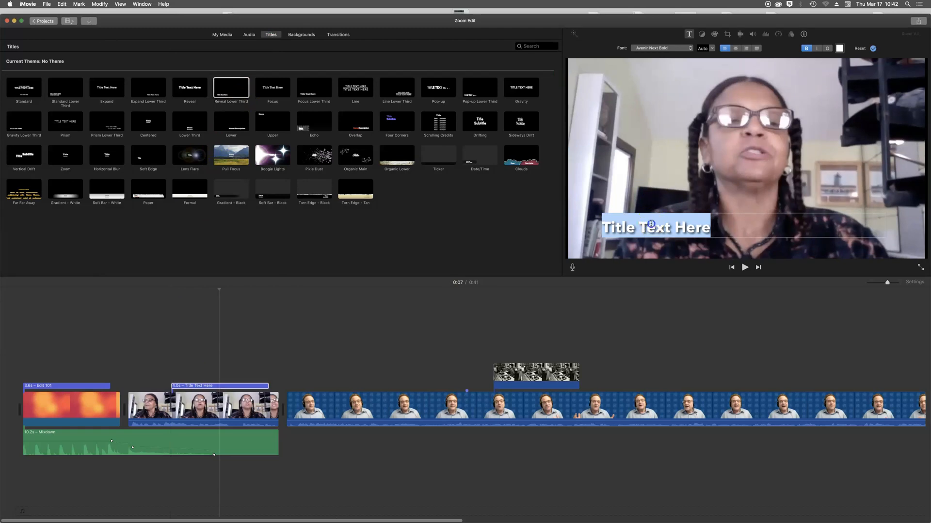
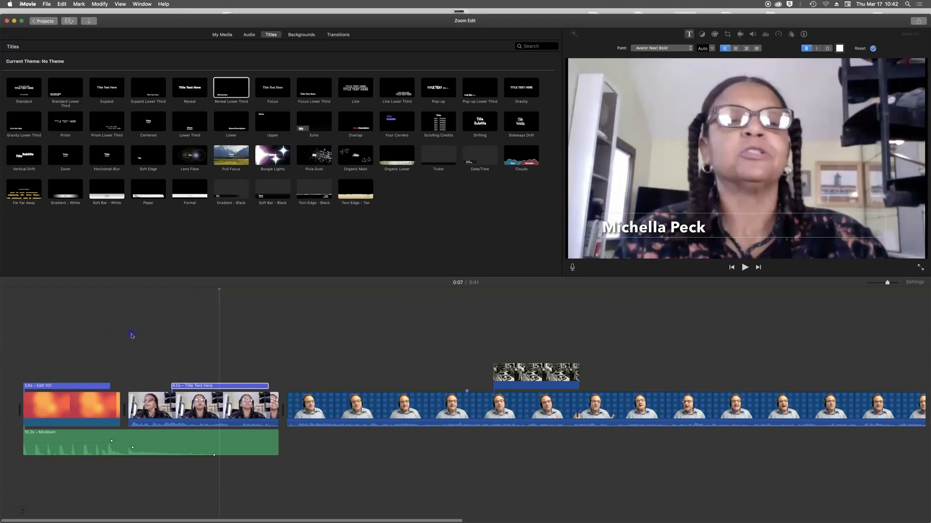
- Play the woman's clip from earlier to preview the name lower-third
{"action": "left_click_drag", "start_coordinate": [218, 291], "coordinate": [124, 301]}
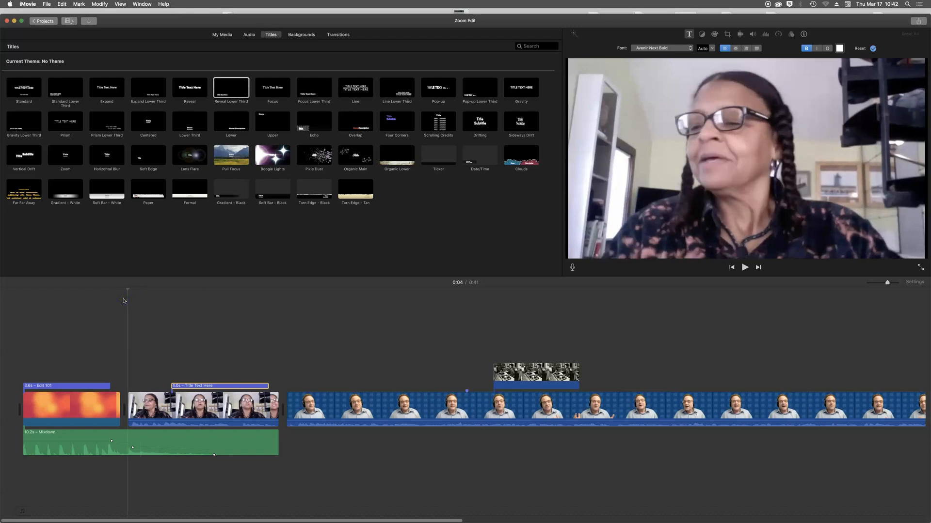
{"action": "key", "text": "space"}
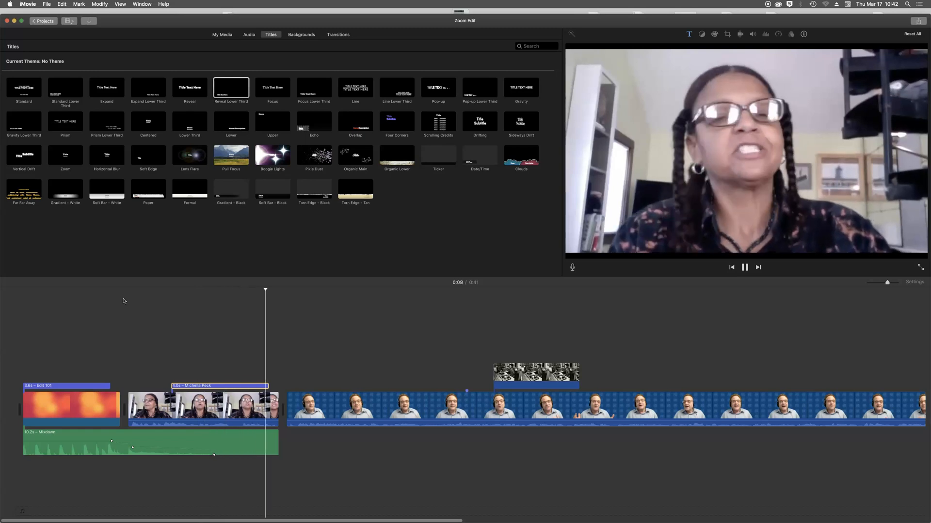
{"action": "key", "text": "space"}
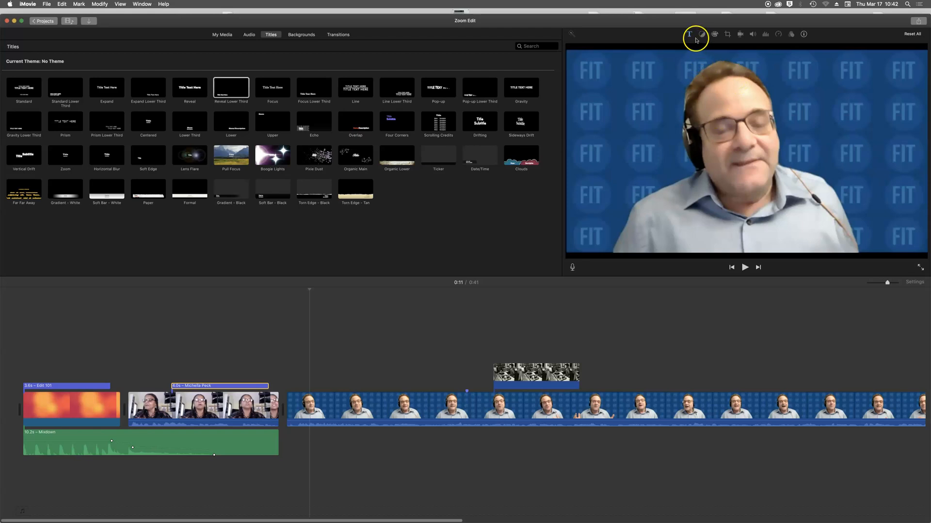
- Select the blue-background clip and raise its brightness and colour saturation with the colour correction sliders
{"action": "left_click", "coordinate": [690, 36]}
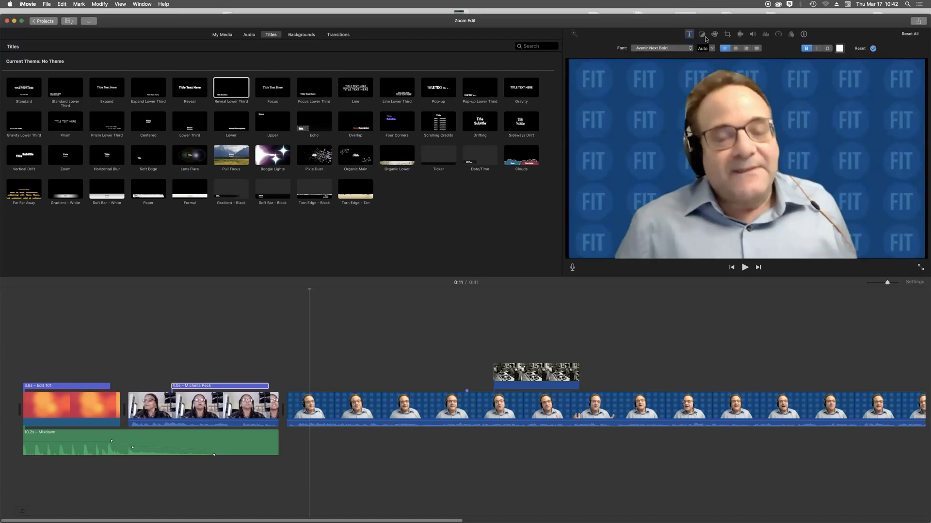
{"action": "left_click", "coordinate": [690, 202]}
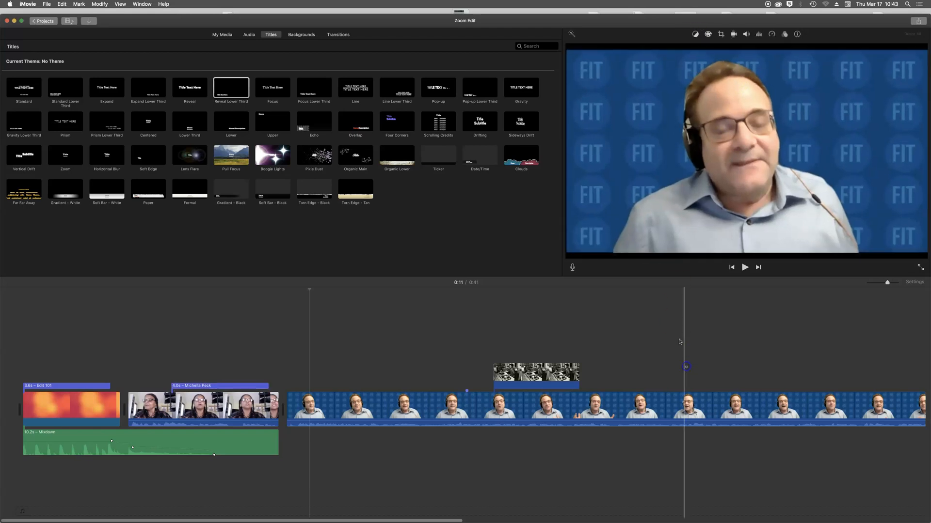
{"action": "left_click", "coordinate": [695, 35]}
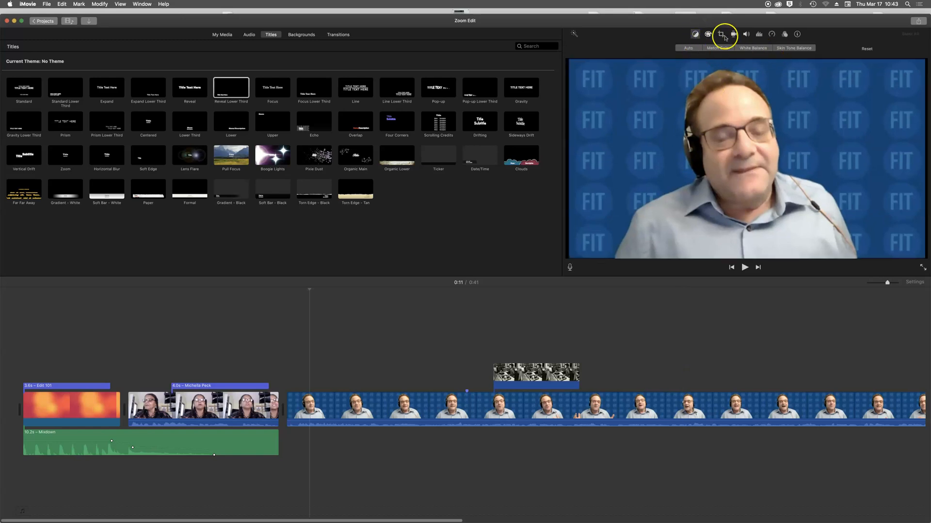
{"action": "left_click", "coordinate": [708, 34]}
{"action": "left_click_drag", "start_coordinate": [705, 50], "coordinate": [738, 48]}
{"action": "mouse_move", "coordinate": [794, 48]}
{"action": "left_mouse_down"}
{"action": "mouse_move", "coordinate": [802, 48]}
{"action": "mouse_move", "coordinate": [789, 50]}
{"action": "left_mouse_up"}
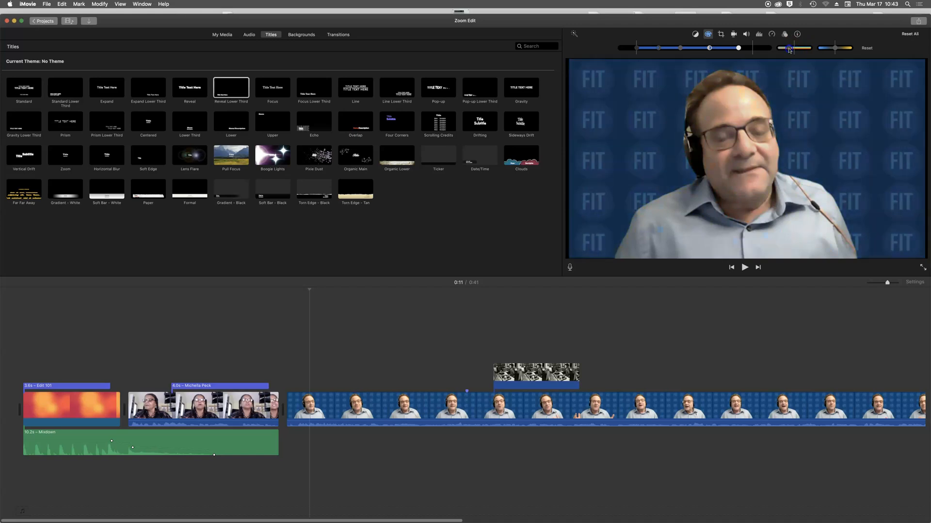
- Crop the clip with Crop to Fill, pulling in both top corners and shifting the frame up-right
{"action": "left_click", "coordinate": [720, 34]}
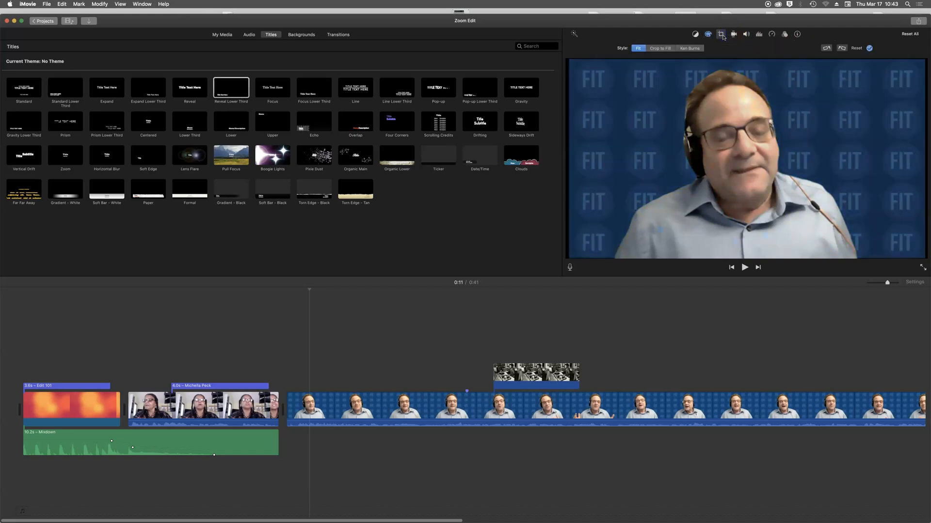
{"action": "left_click", "coordinate": [687, 49]}
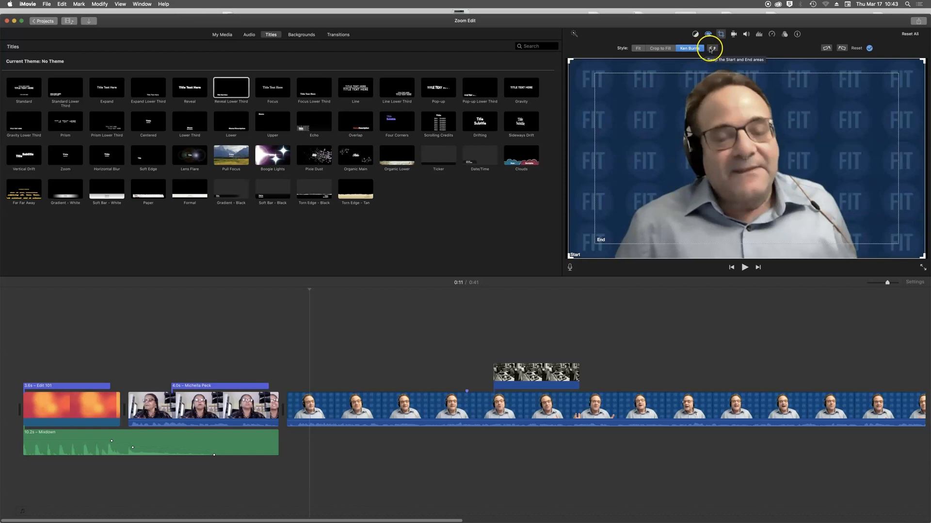
{"action": "left_click", "coordinate": [667, 48]}
{"action": "mouse_move", "coordinate": [568, 59]}
{"action": "left_mouse_down"}
{"action": "mouse_move", "coordinate": [598, 78]}
{"action": "mouse_move", "coordinate": [576, 61]}
{"action": "left_mouse_up"}
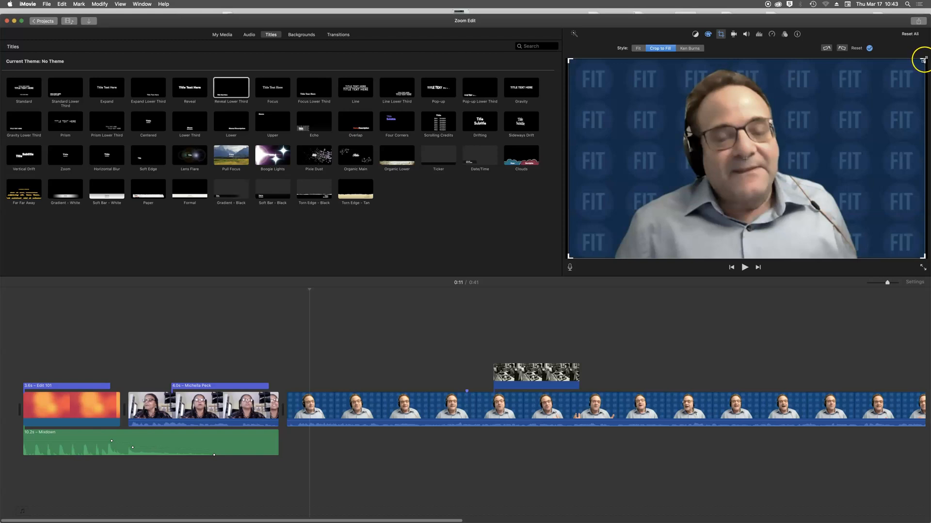
{"action": "left_click_drag", "start_coordinate": [923, 60], "coordinate": [877, 86]}
{"action": "left_click_drag", "start_coordinate": [725, 160], "coordinate": [739, 149]}
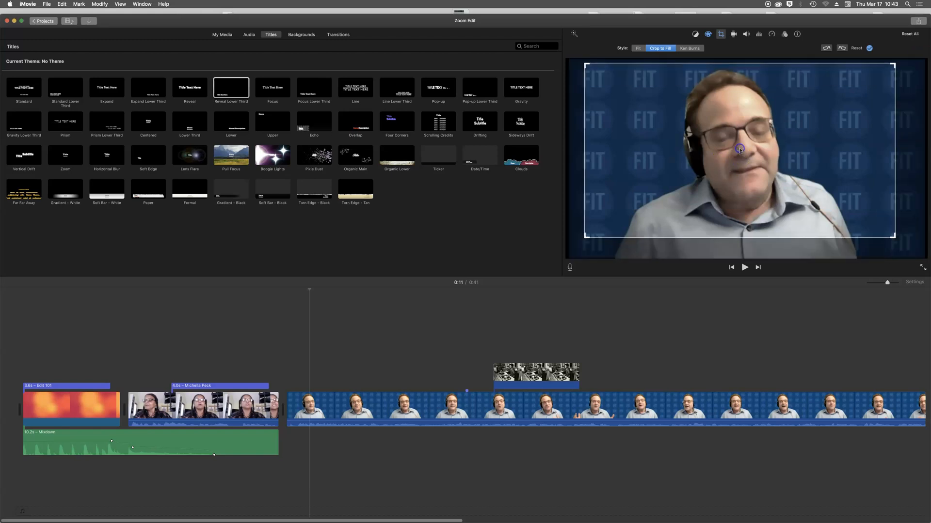
{"action": "key", "text": "Return"}
{"action": "left_click", "coordinate": [735, 34]}
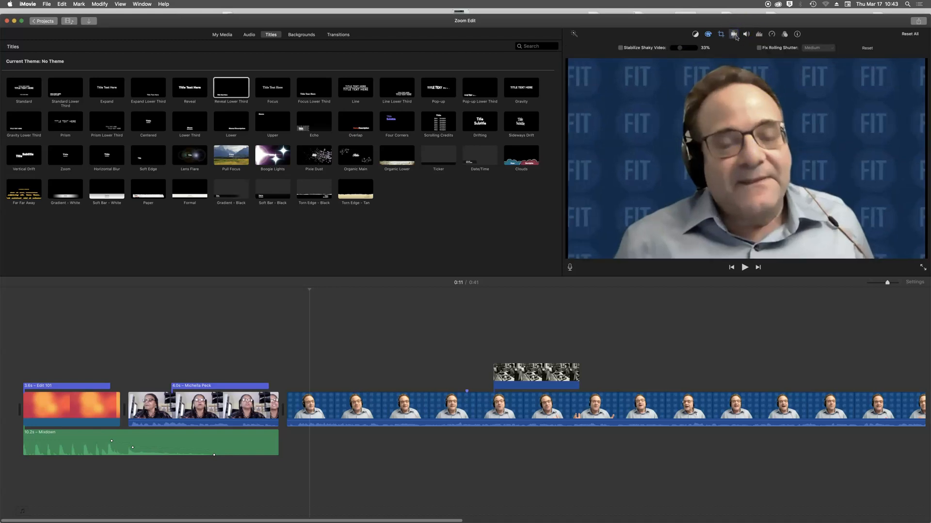
- Review the clip's volume, noise reduction and equalizer presets, then bring up its speed settings
{"action": "left_click", "coordinate": [746, 37]}
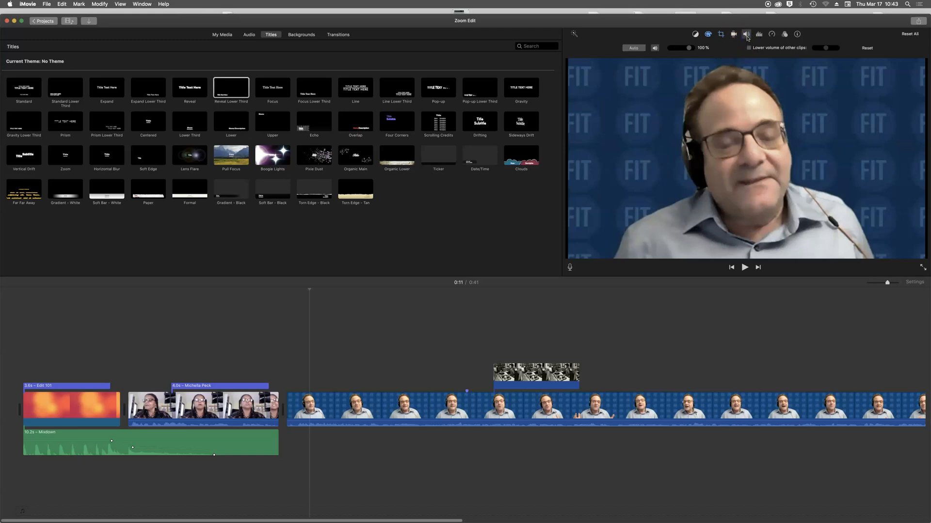
{"action": "left_click", "coordinate": [747, 37]}
{"action": "left_click", "coordinate": [747, 37]}
{"action": "left_click", "coordinate": [761, 35]}
{"action": "left_click", "coordinate": [692, 48]}
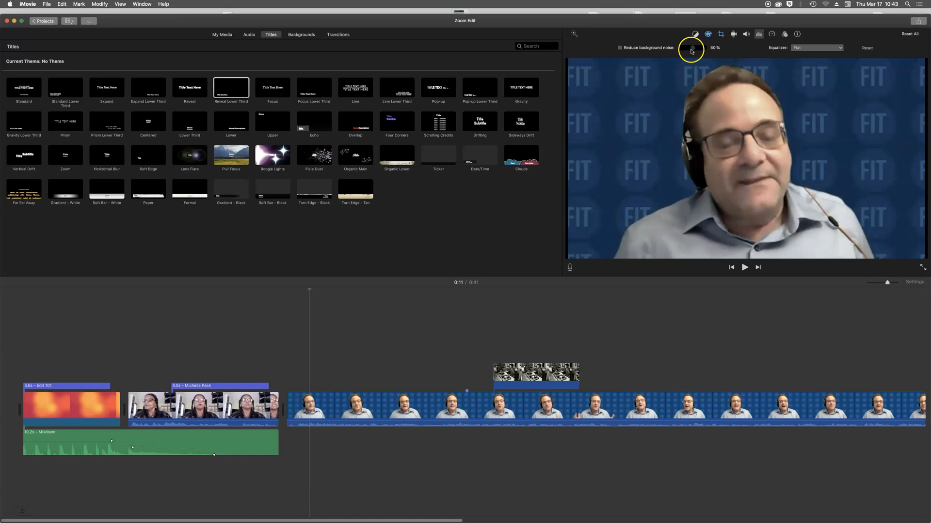
{"action": "left_click", "coordinate": [839, 49]}
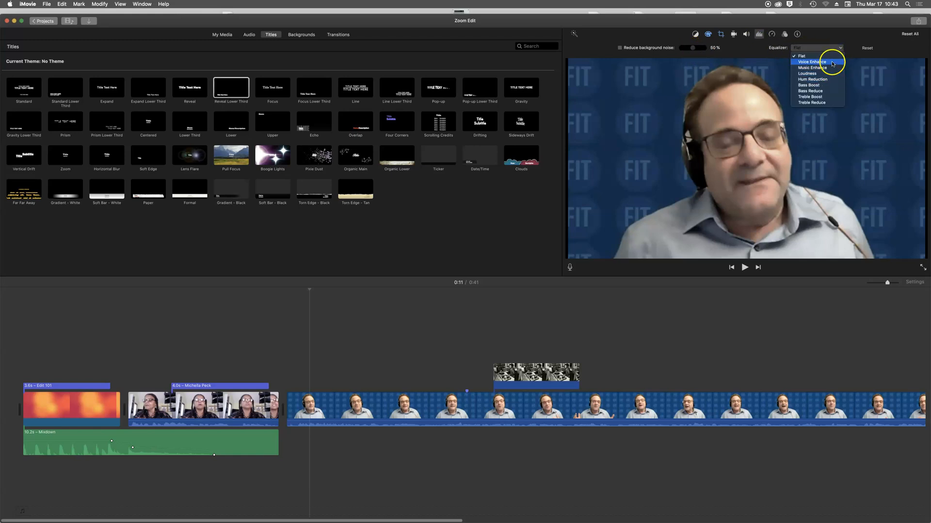
{"action": "left_click", "coordinate": [772, 35]}
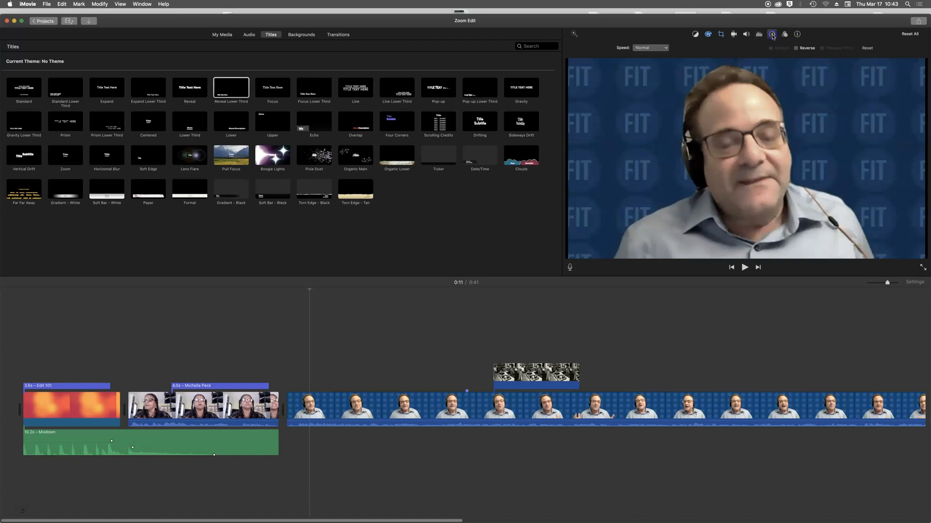
- Set the clip's speed to Fast 2x and preview it
{"action": "left_click", "coordinate": [664, 48]}
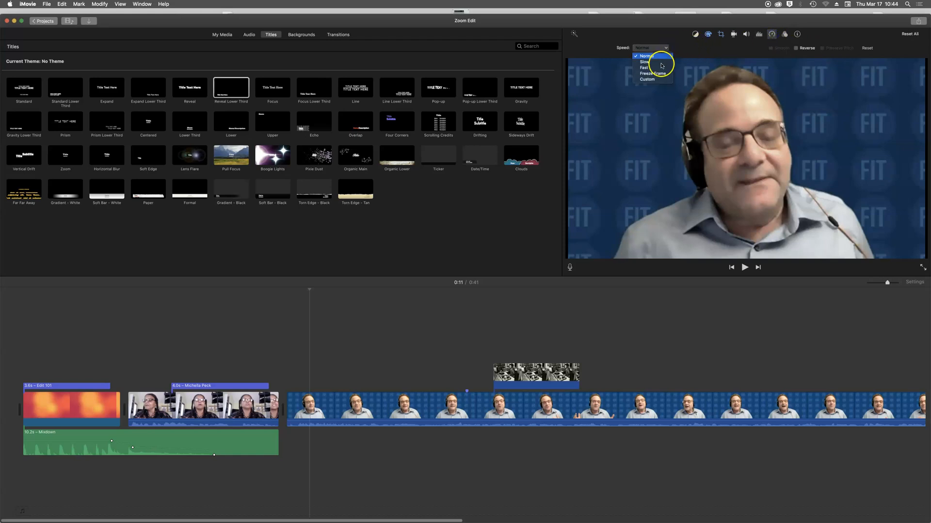
{"action": "left_click", "coordinate": [660, 69]}
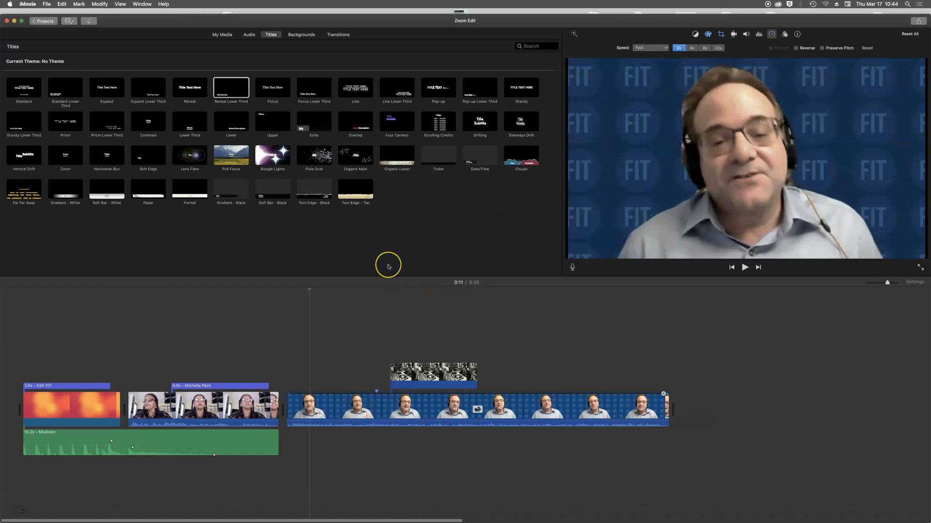
{"action": "key", "text": "space"}
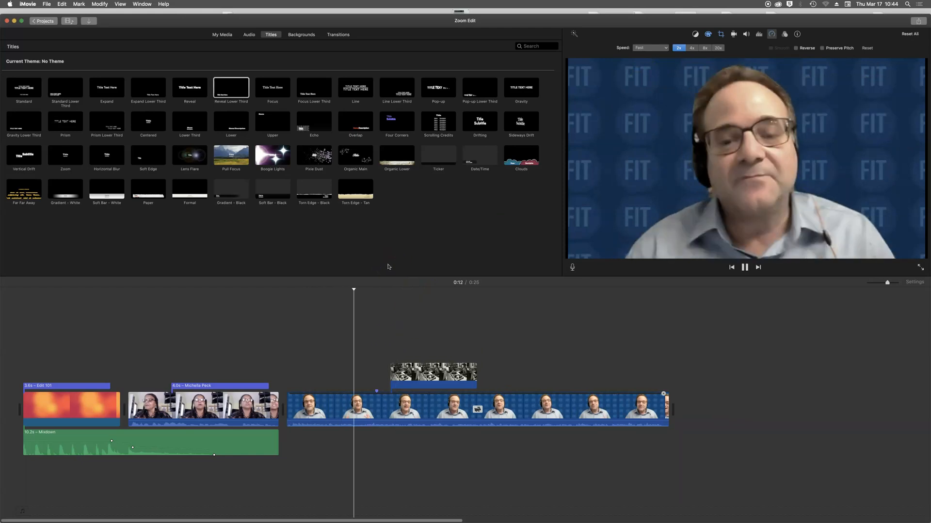
{"action": "key", "text": "space"}
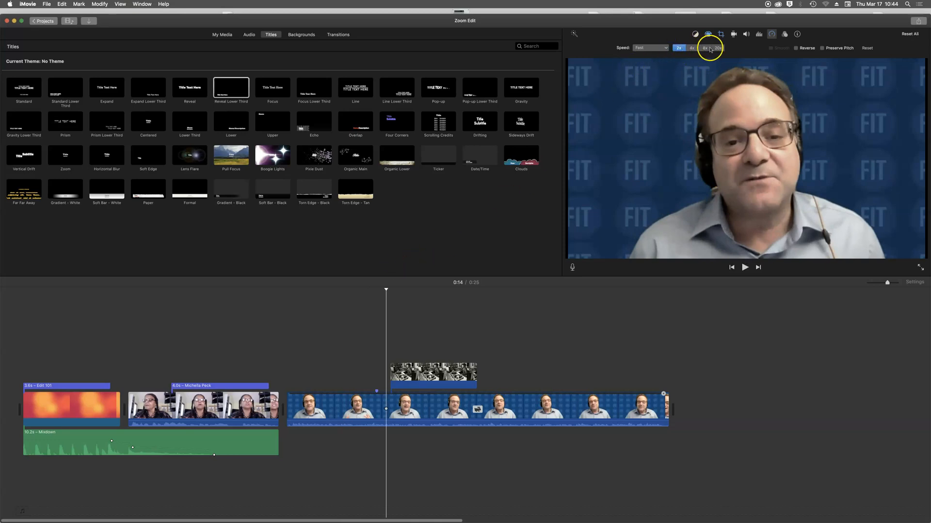
- Change the clip's speed to Slow 10% and preview the slowed-down result
{"action": "left_click", "coordinate": [665, 47]}
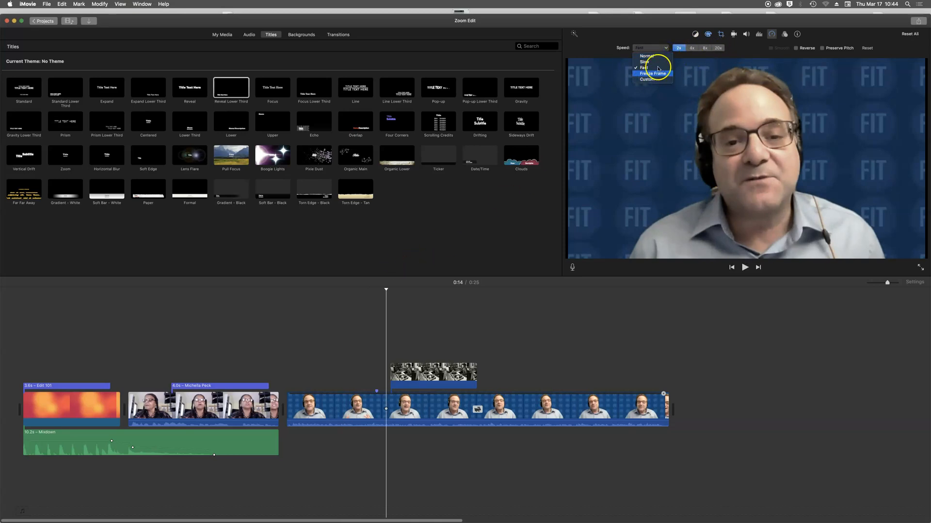
{"action": "left_click", "coordinate": [665, 48]}
{"action": "left_click", "coordinate": [665, 48]}
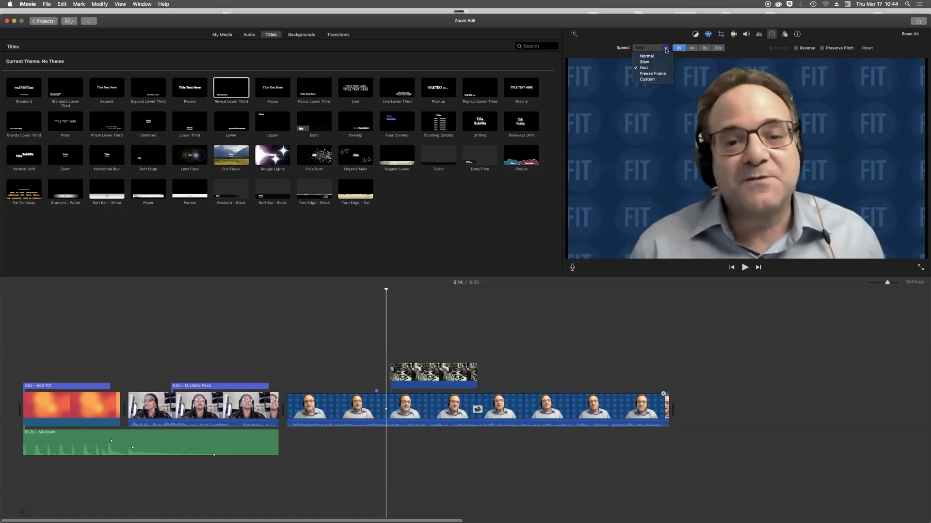
{"action": "left_click", "coordinate": [655, 62]}
{"action": "key", "text": "space"}
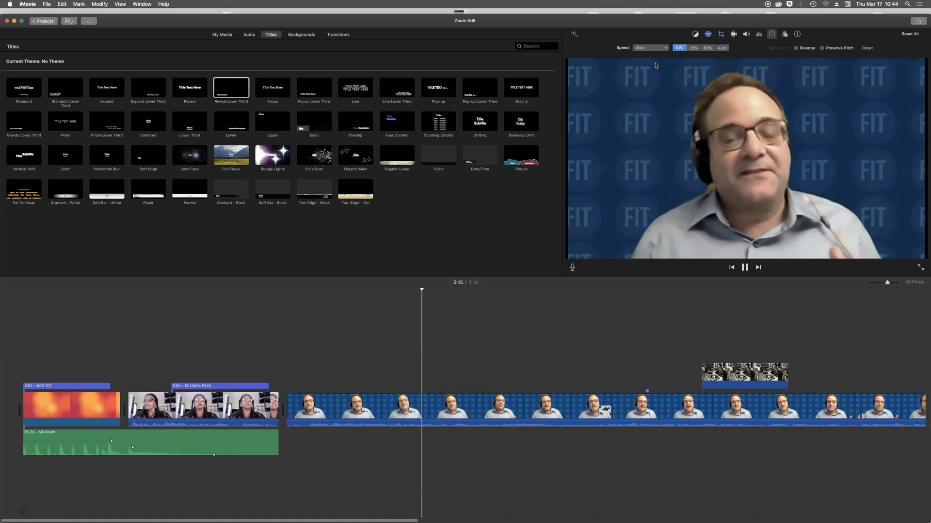
{"action": "key", "text": "space"}
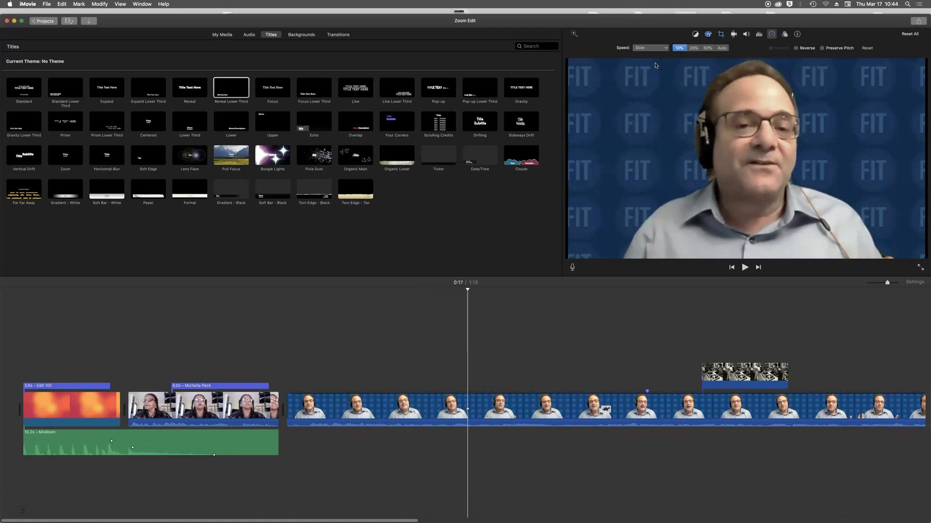
- Apply the Romantic clip filter to the blue-background clip and show the audio effect options
{"action": "left_click", "coordinate": [783, 35]}
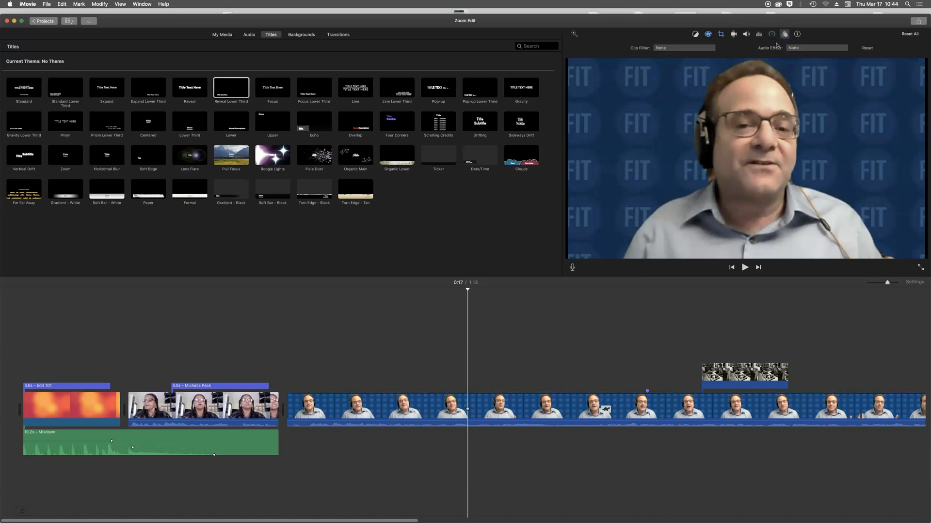
{"action": "left_click", "coordinate": [707, 50]}
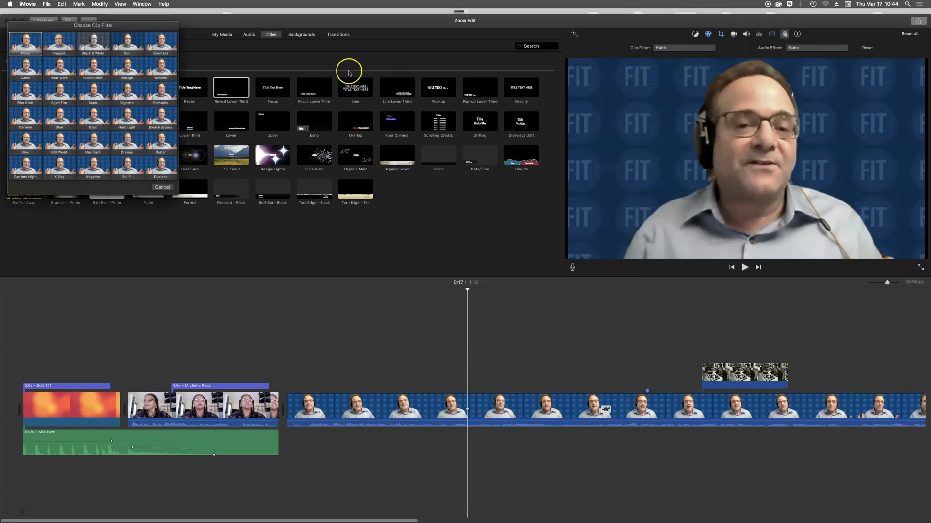
{"action": "left_click", "coordinate": [160, 90]}
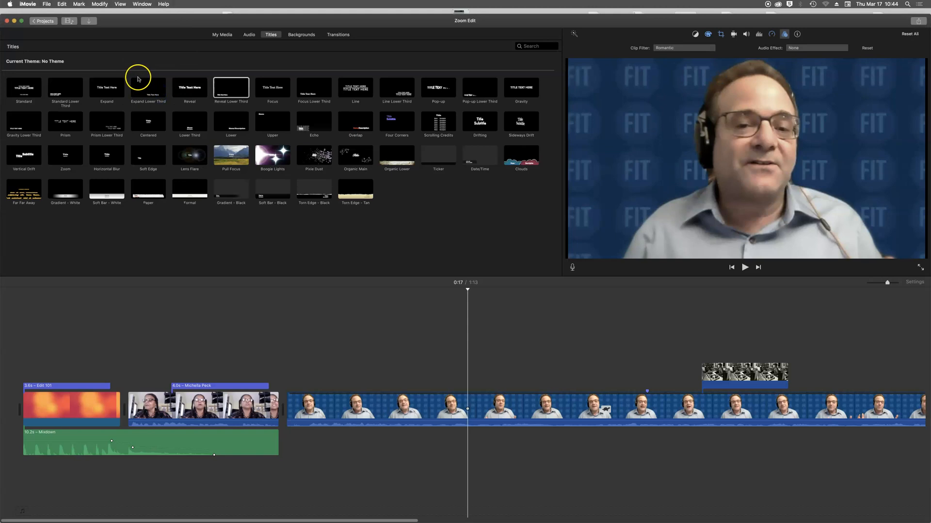
{"action": "left_click", "coordinate": [802, 49]}
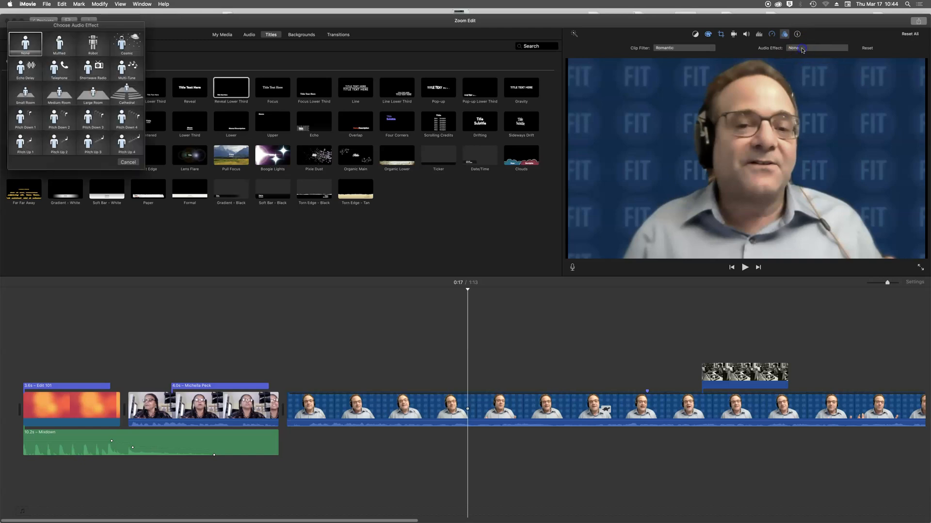